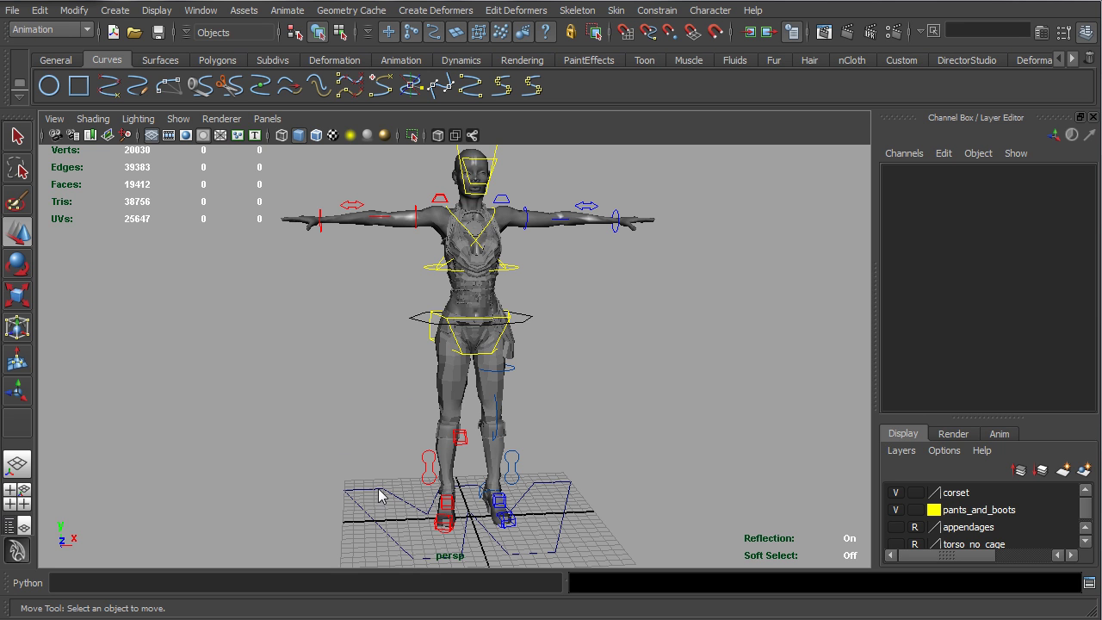
- Raise the right IK foot control in front of the body to about 11.759 in Translate Y and 9.919 in Translate Z
alt+drag(378, 491, 468, 492)
scroll(447, 504, up, 3)
alt+middle_drag(446, 504, 419, 459)
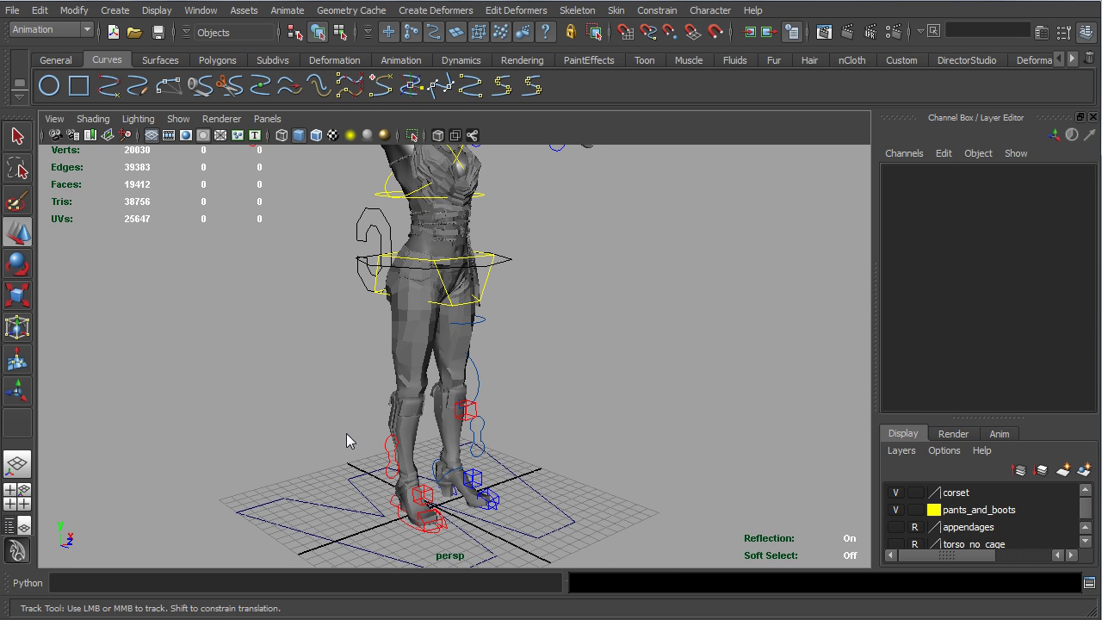
alt+drag(347, 433, 411, 516)
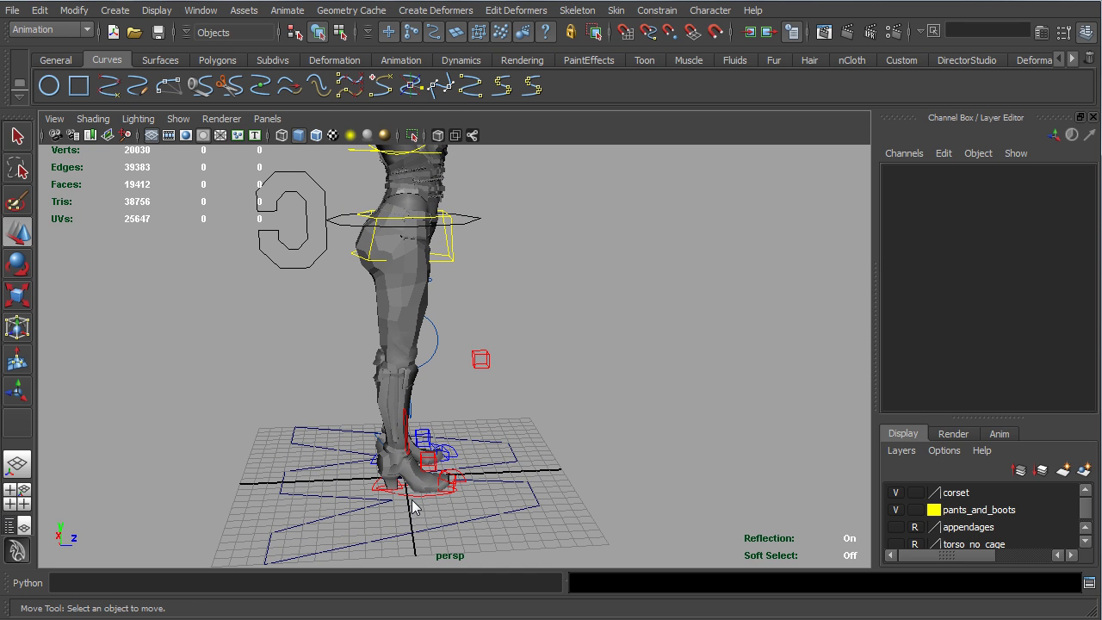
click(413, 505)
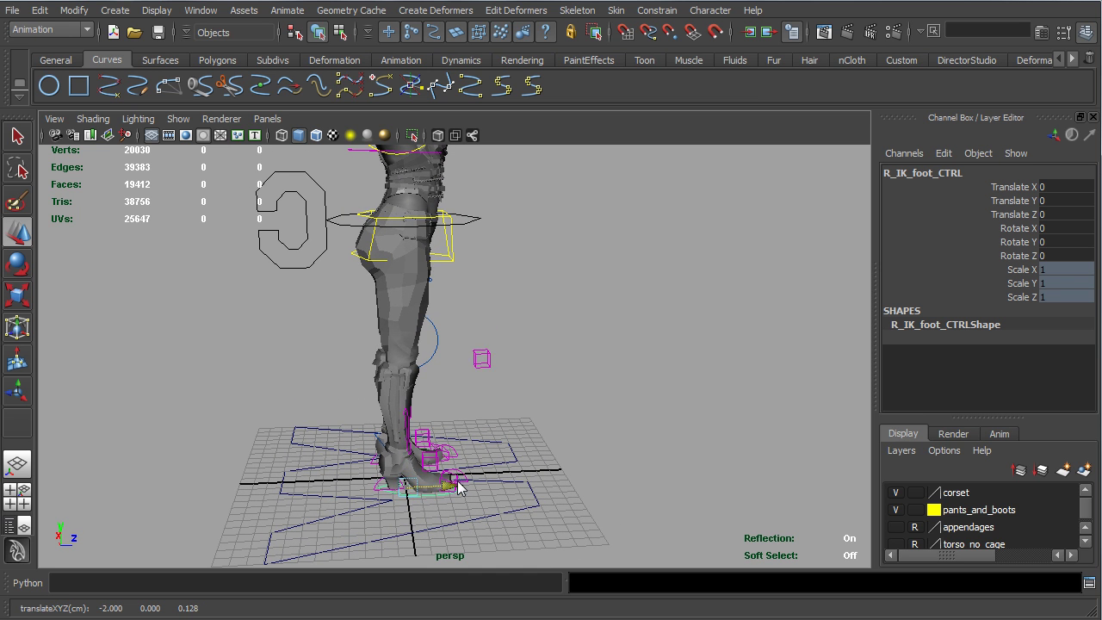
drag(459, 488, 581, 350)
alt+middle_drag(558, 303, 555, 385)
alt+drag(556, 385, 551, 366)
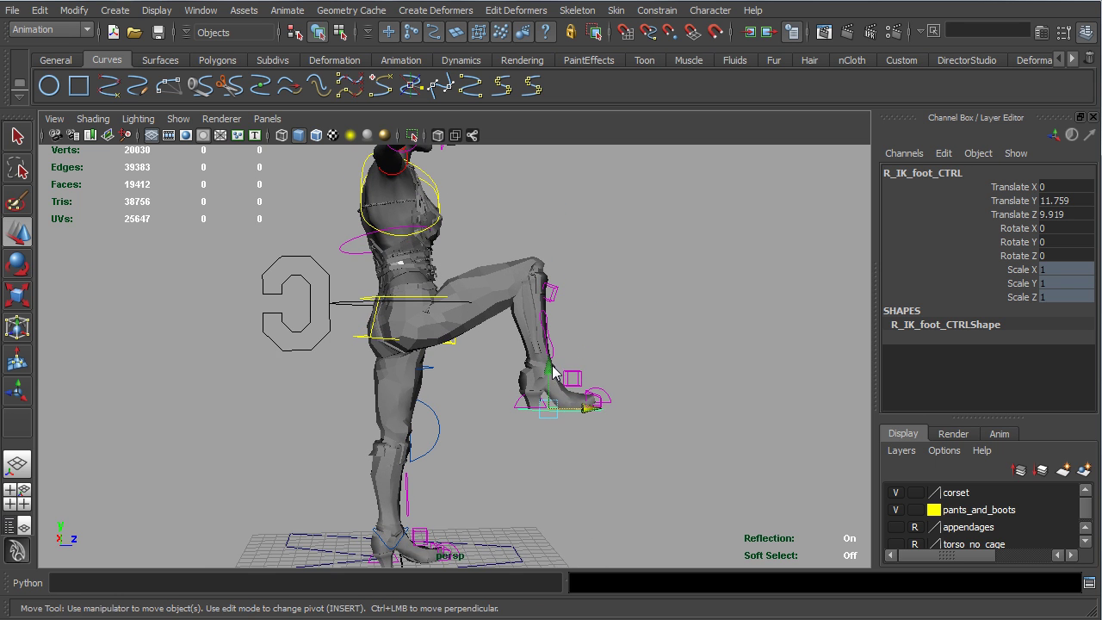
alt+middle_drag(558, 402, 554, 373)
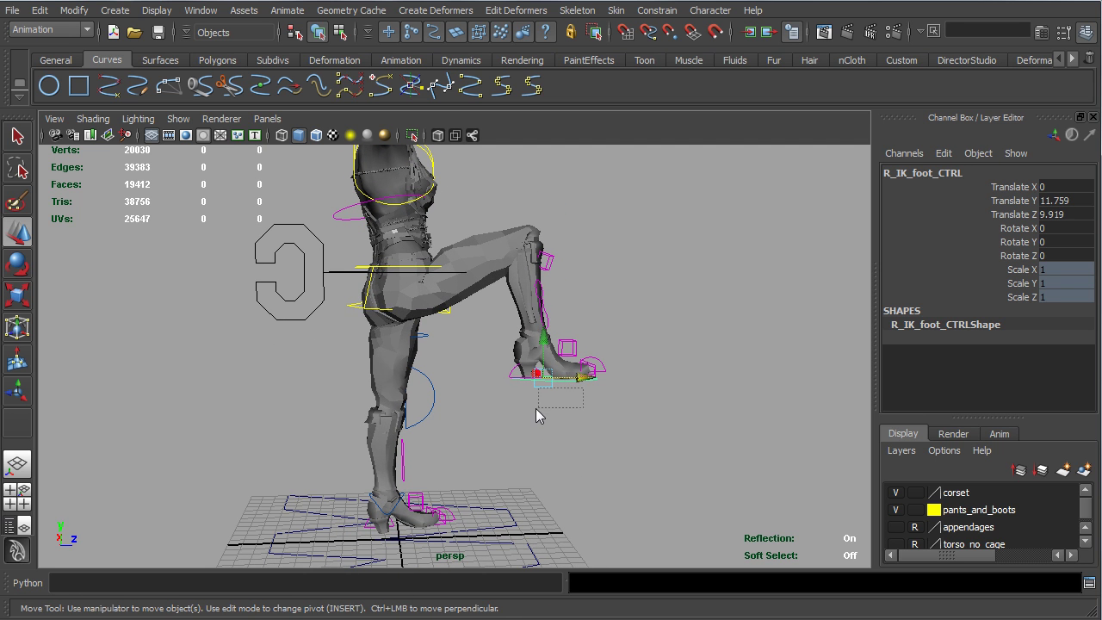
- Move the right IK foot control behind the body to about -6.66 in Translate Z
drag(536, 408, 345, 449)
click(554, 387)
alt+drag(491, 506, 448, 471)
alt+right_drag(447, 470, 474, 476)
alt+middle_drag(473, 476, 473, 409)
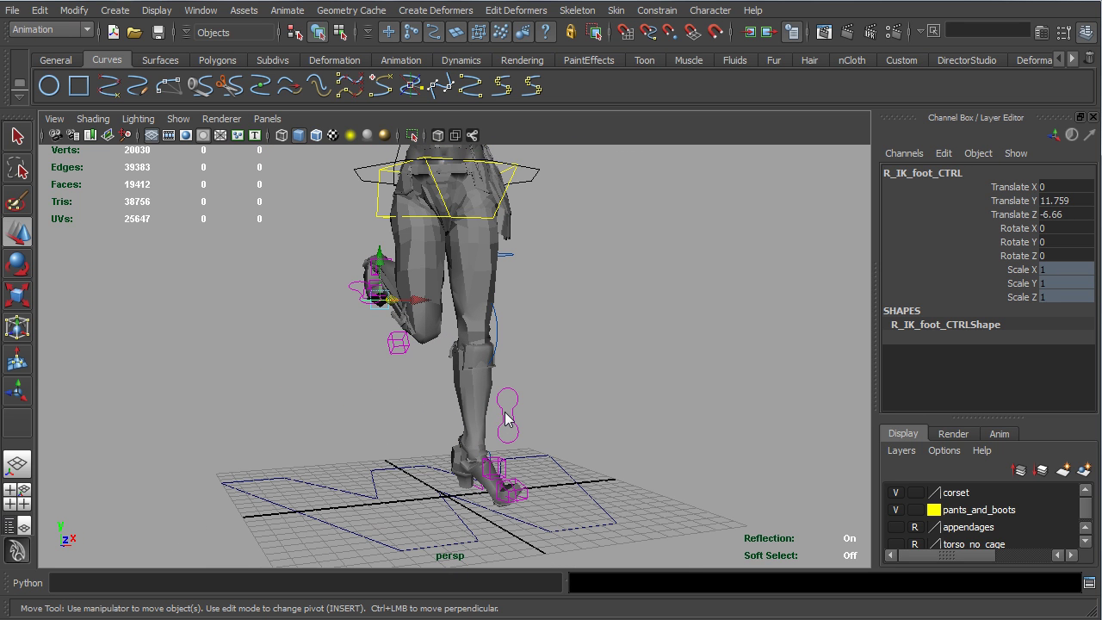
- Select the left leg's IK/FK switch control and set its IK FK Switch to 10
click(506, 419)
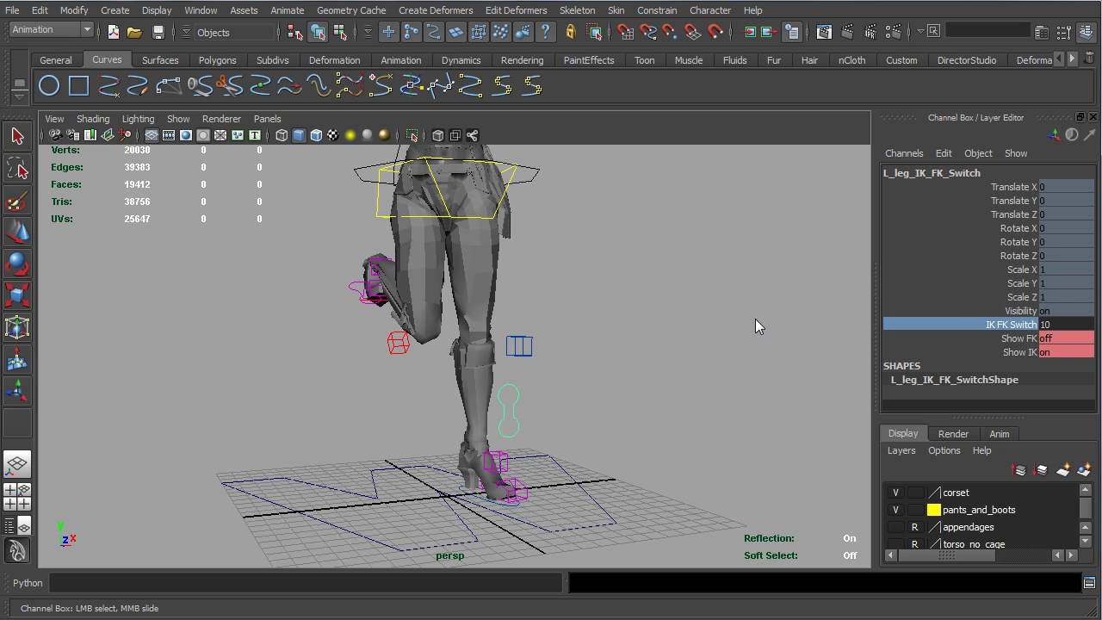
alt+drag(770, 324, 275, 431)
alt+drag(598, 396, 622, 388)
- Bring the right IK foot control forward to about 10.732 in Translate Z and lower it to about 4.685 in Translate Y
click(655, 301)
key(w)
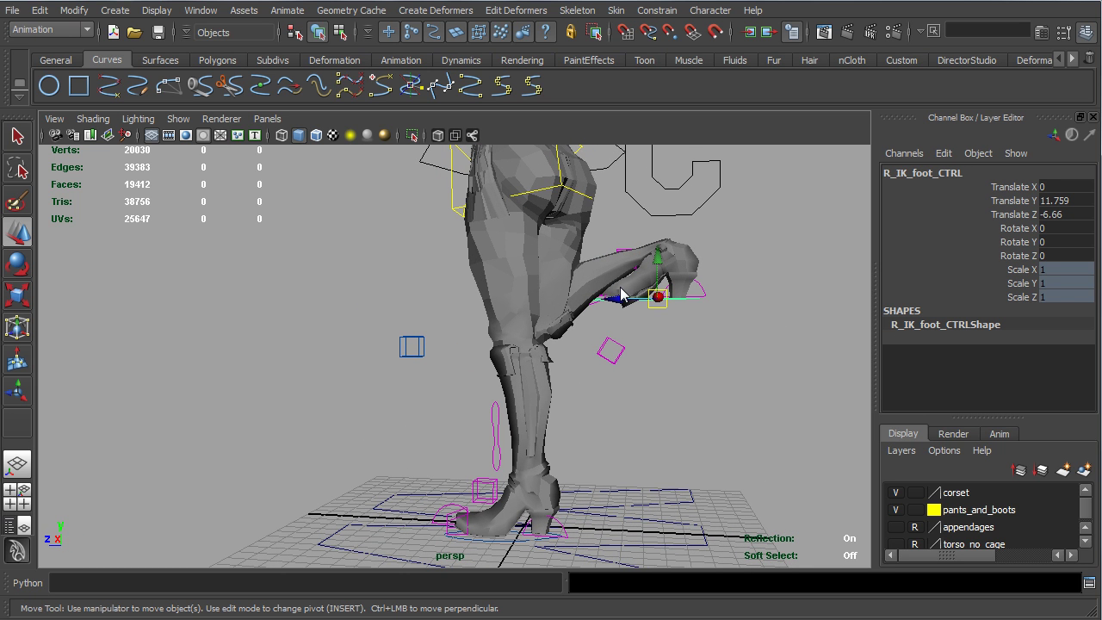
drag(620, 303, 330, 376)
alt+middle_drag(344, 340, 364, 377)
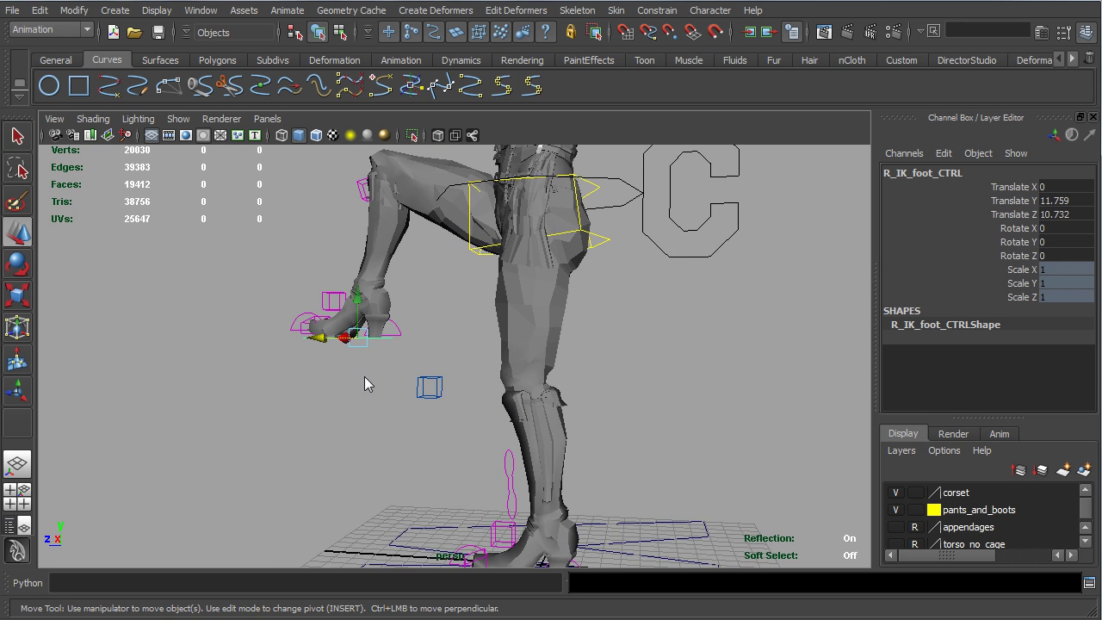
alt+drag(365, 377, 377, 372)
drag(353, 306, 566, 329)
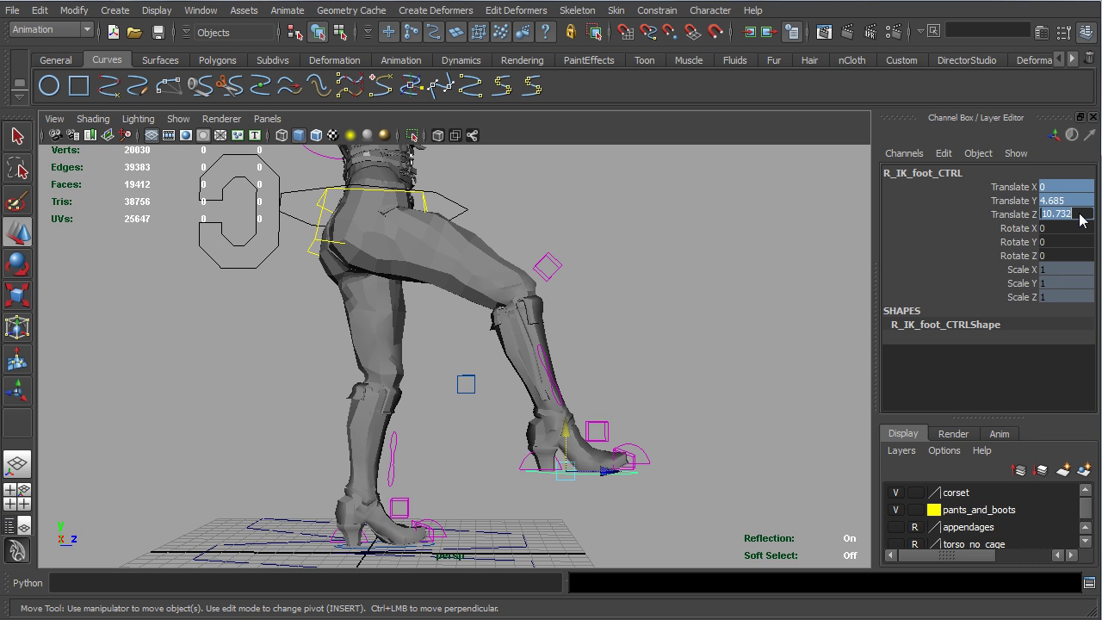
- Reset the right IK foot control's Translate X, Y and Z to 0
text(0)
key(Return)
alt+drag(440, 423, 457, 431)
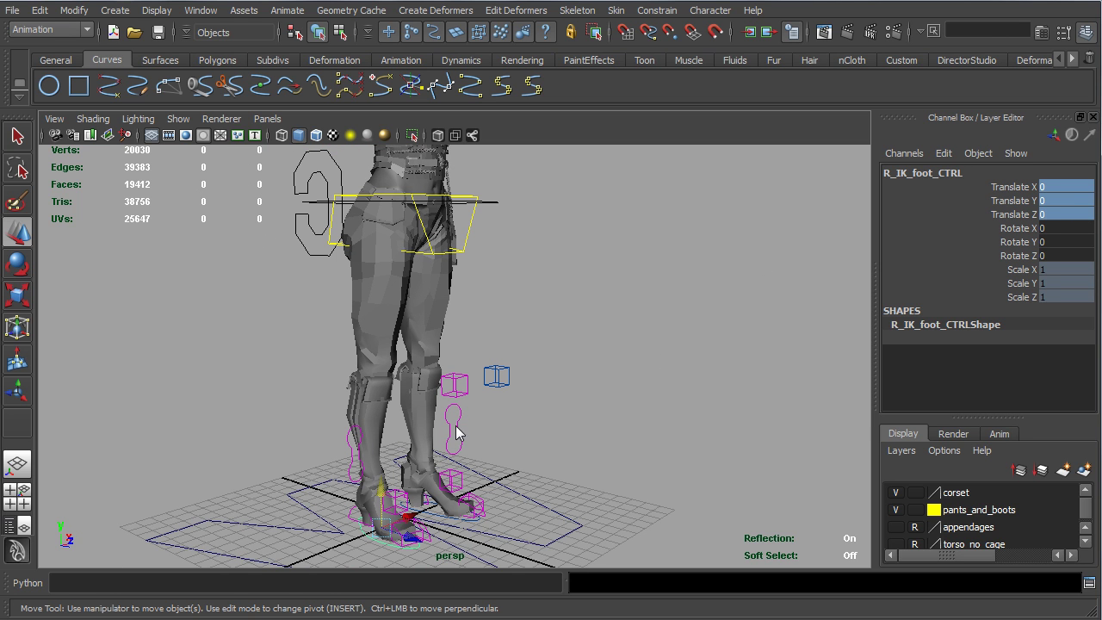
- Set the left leg's IK FK Switch to 0 and test-rotate the left leg FK control
click(461, 433)
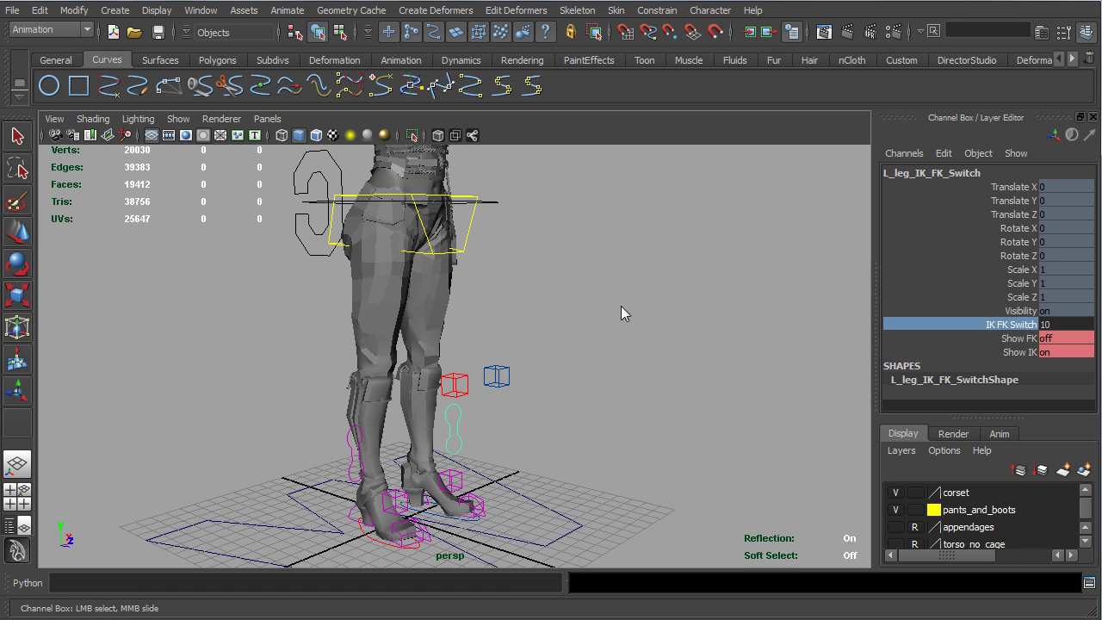
alt+drag(500, 378, 506, 352)
click(540, 255)
alt+drag(511, 271, 554, 256)
- Undo the rotations of the left leg FK control
key(ctrl+z)
key(ctrl+z)
key(ctrl+z)
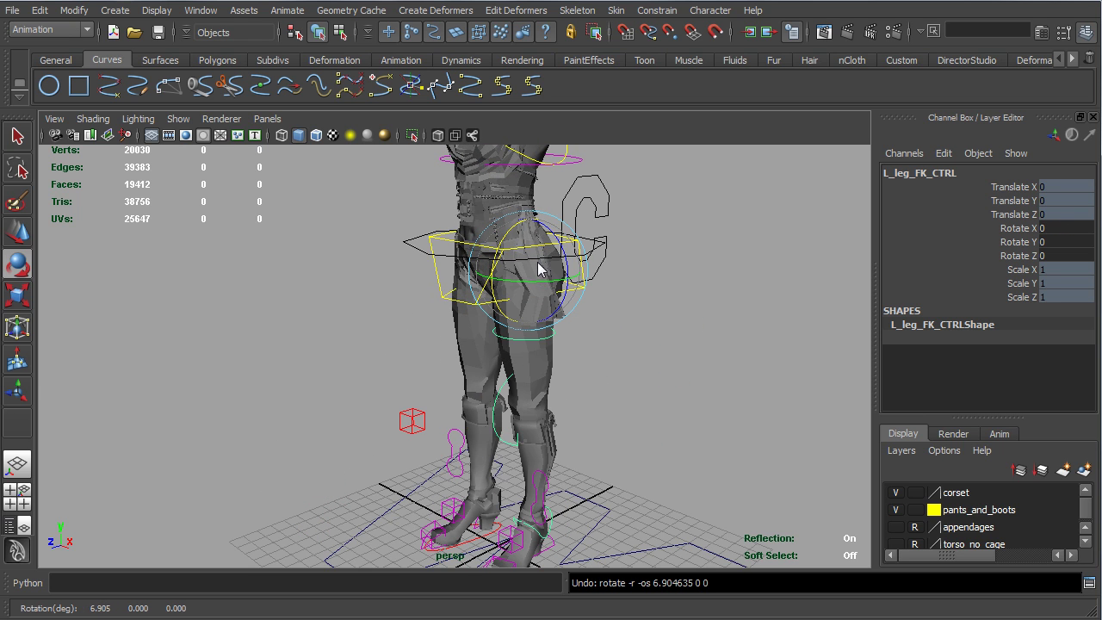
- Set the IK FK Switch on the left leg's switch control to 10
alt+drag(531, 407, 567, 399)
alt+middle_drag(535, 416, 515, 362)
alt+drag(515, 362, 499, 413)
click(491, 398)
click(946, 327)
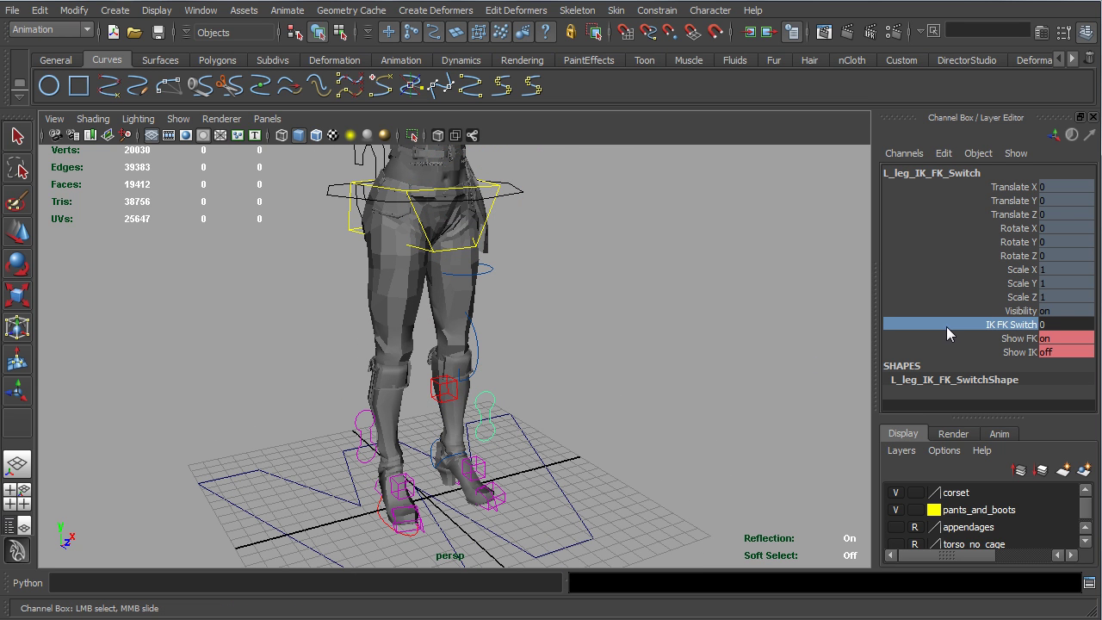
middle_drag(617, 305, 763, 309)
- Select the left leg pole vector control and try moving it sideways along X
click(504, 379)
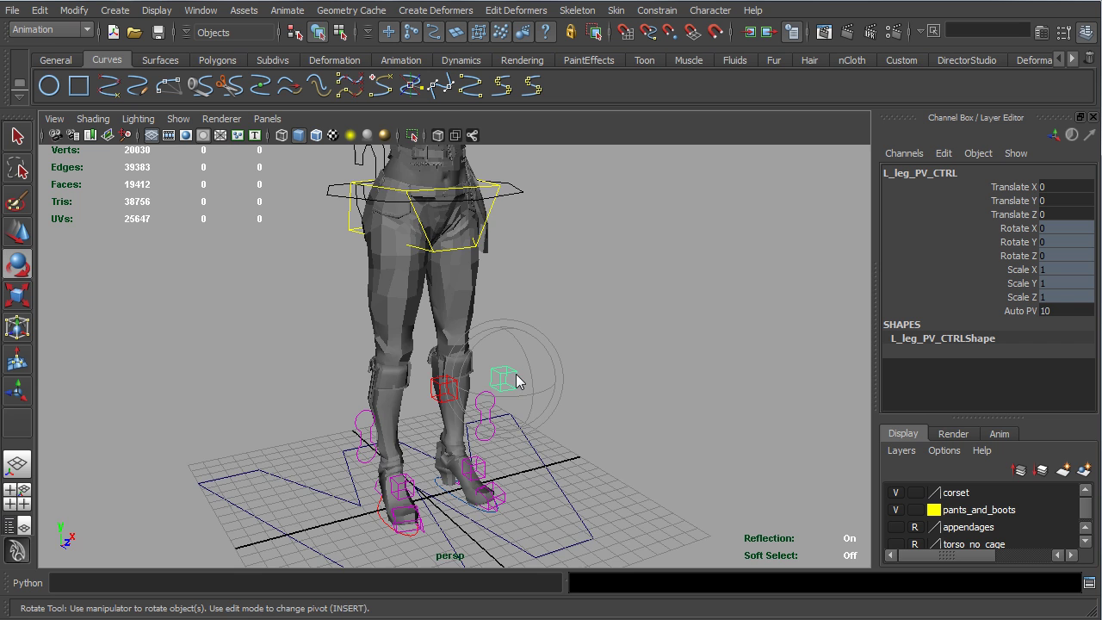
alt+drag(505, 382, 471, 387)
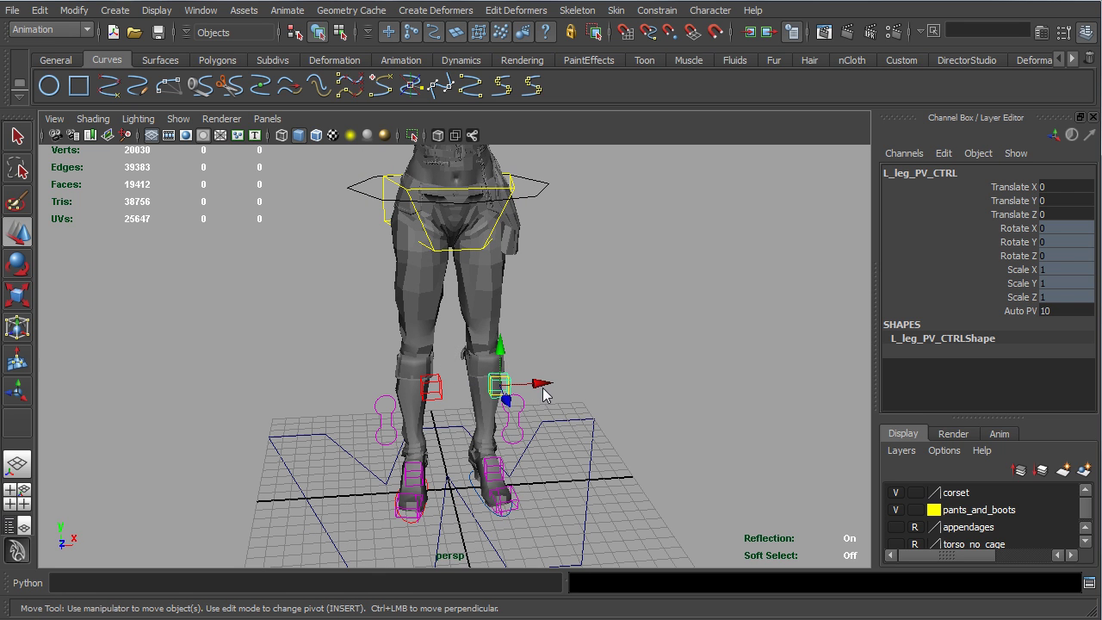
drag(627, 382, 541, 386)
alt+drag(486, 498, 471, 498)
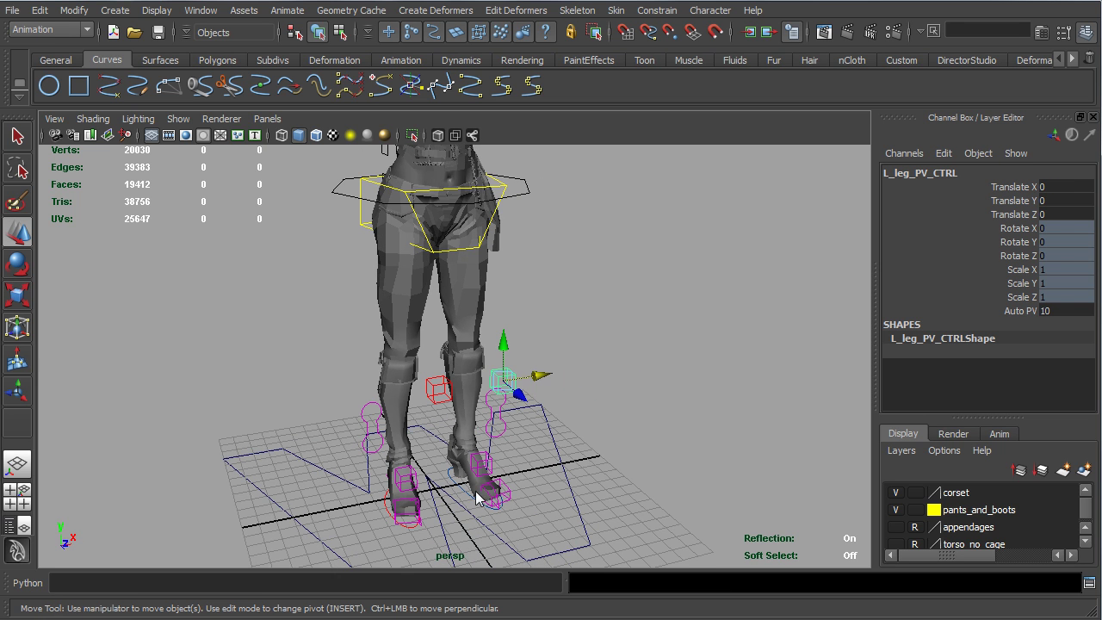
- Move the left IK foot control out to the side, to about 16.345 in Translate X and 5.882 in Translate Y
click(470, 498)
click(462, 489)
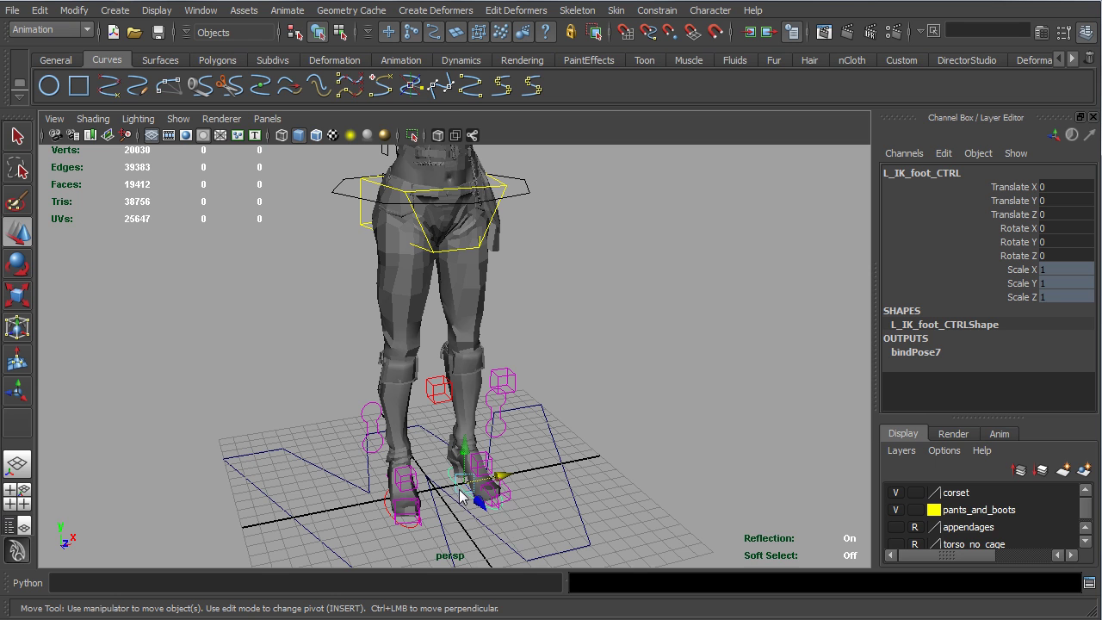
drag(466, 461, 725, 368)
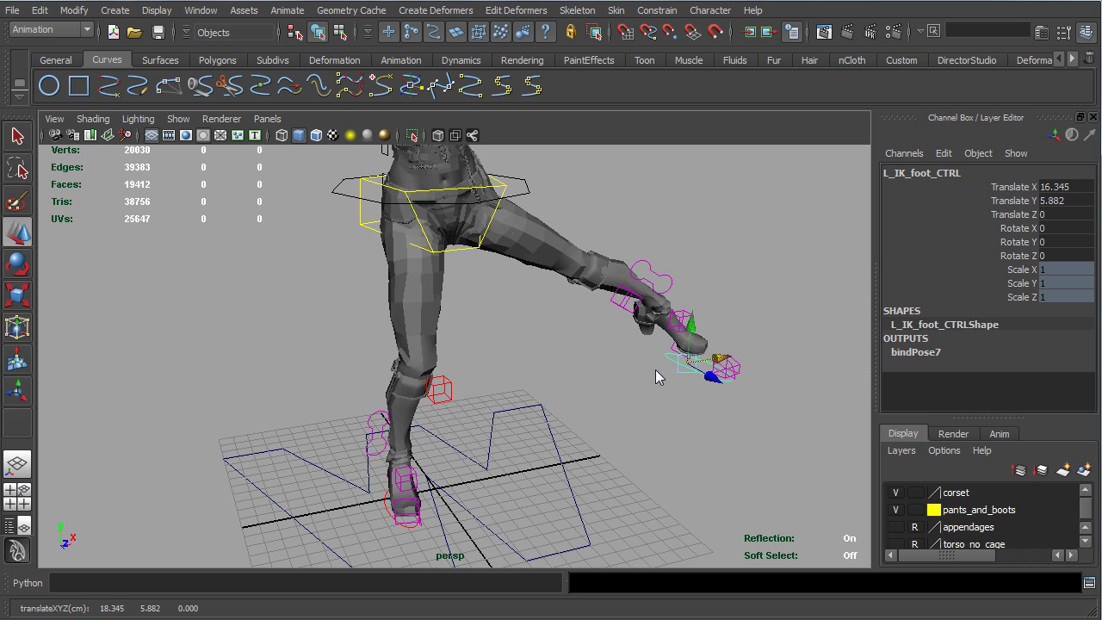
- Raise the left IK foot control to about 21.87 in Translate Y and rotate it to about 101.89 in Rotate Z
alt+drag(656, 369, 644, 432)
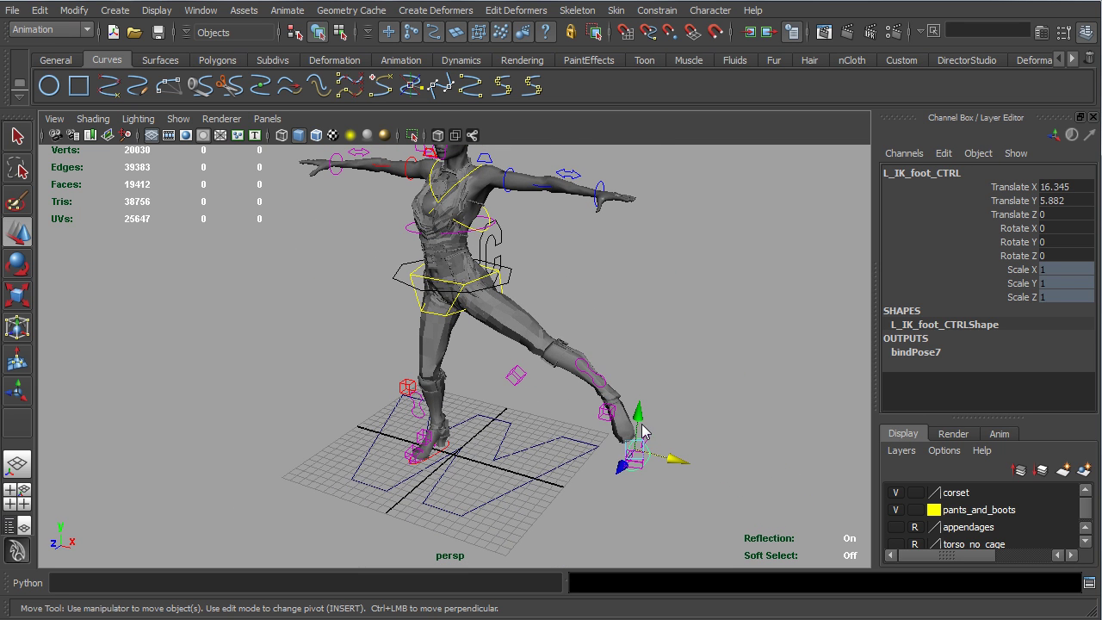
drag(649, 386, 626, 224)
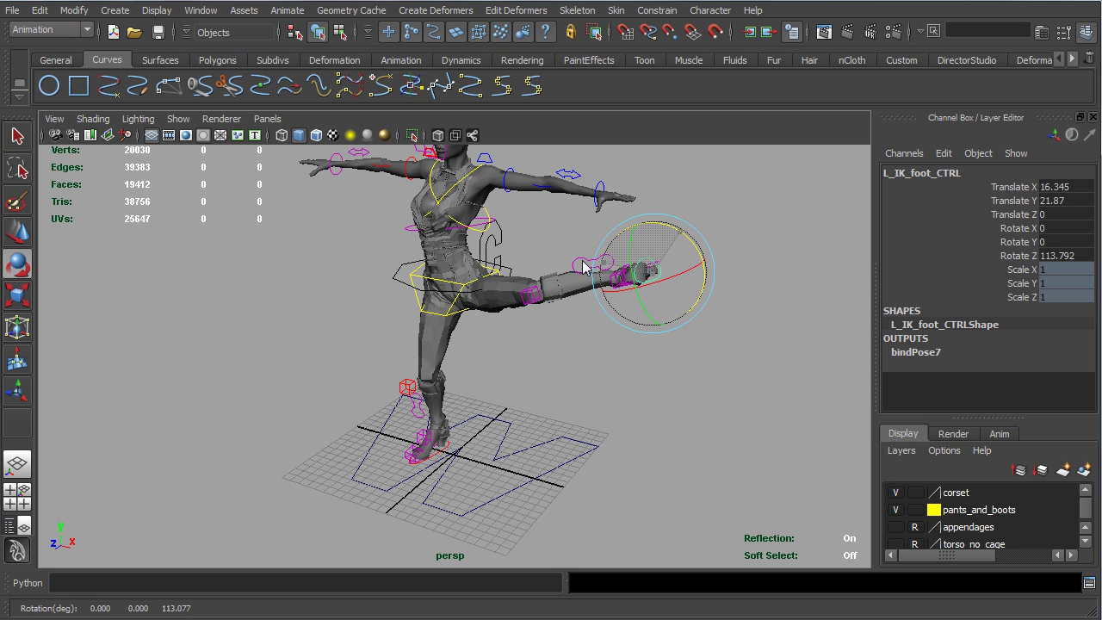
alt+drag(575, 325, 623, 338)
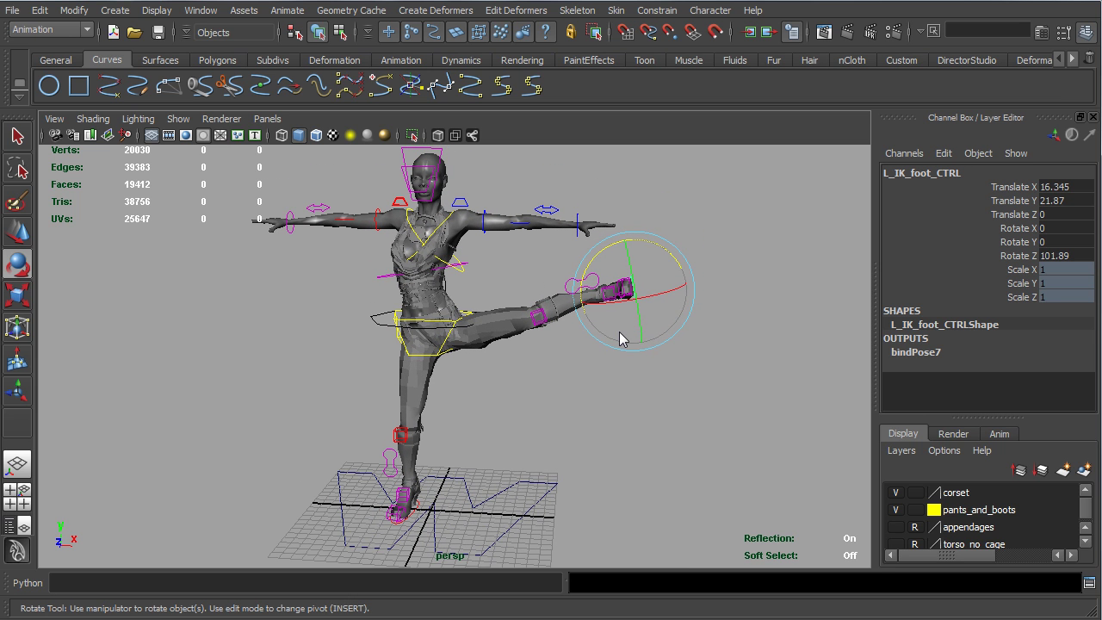
- Swing the left IK foot control in front of the body, to about 2.268 in Translate X and 10.927 in Translate Z
drag(683, 300, 551, 310)
scroll(535, 316, up, 4)
alt+middle_drag(536, 299, 519, 358)
alt+drag(520, 357, 418, 366)
alt+middle_drag(418, 365, 431, 338)
alt+drag(523, 297, 472, 394)
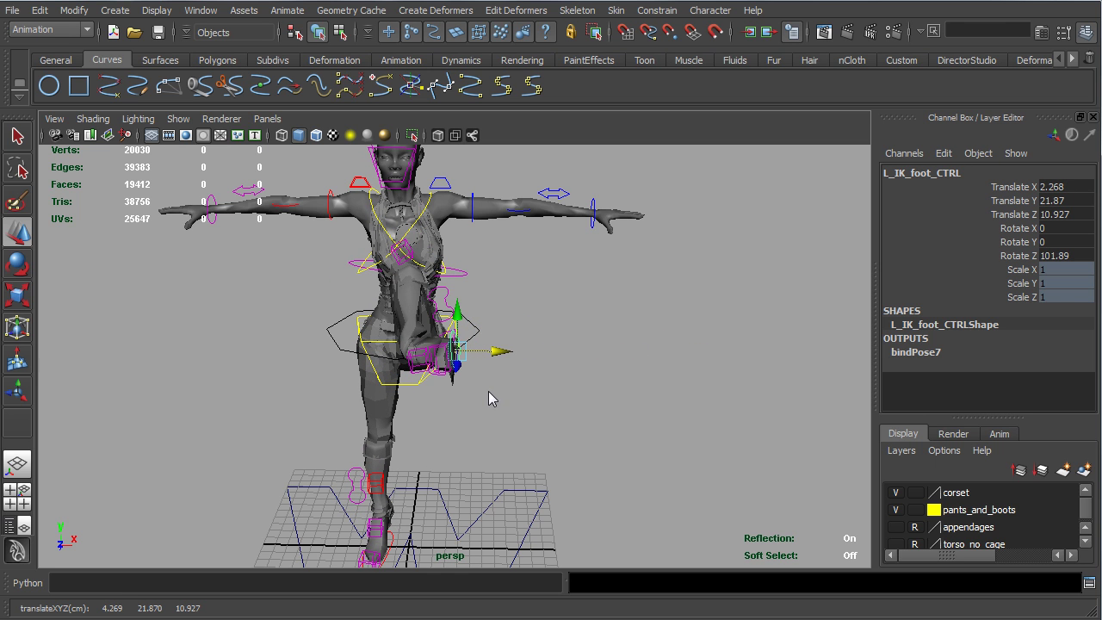
- Rotate the left IK foot control to about 0.303 in X, 3.483 in Y and 22.89 in Z
key(e)
drag(484, 318, 524, 385)
alt+drag(444, 355, 541, 377)
alt+drag(725, 333, 384, 336)
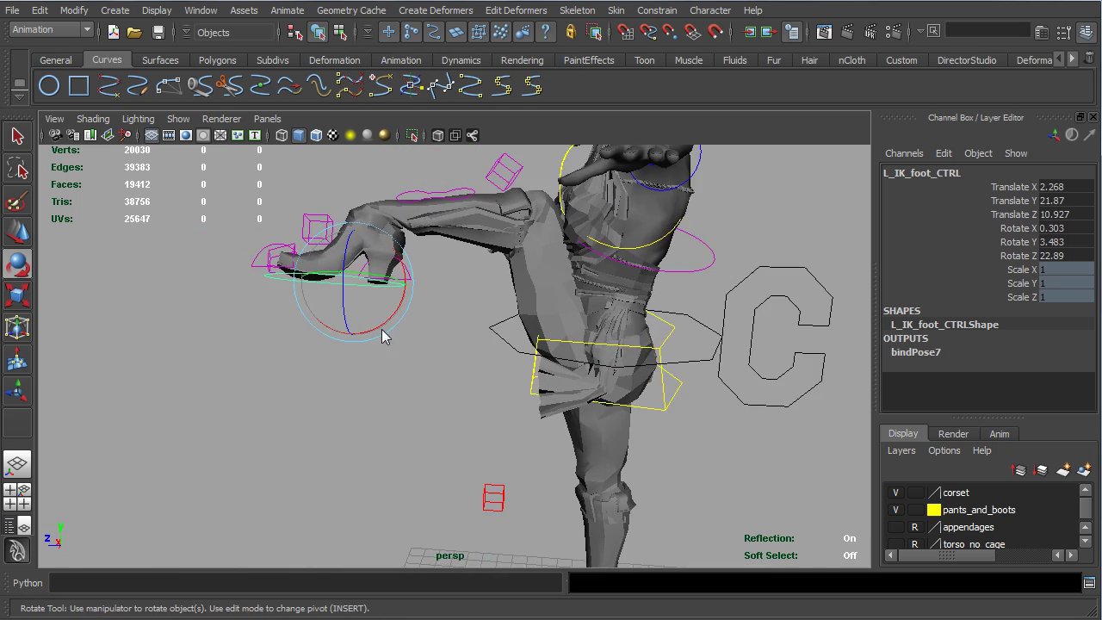
- Lower the left IK foot control to about 14.727 in Translate Y, and reset all its translate and rotate values to 0
drag(351, 260, 392, 392)
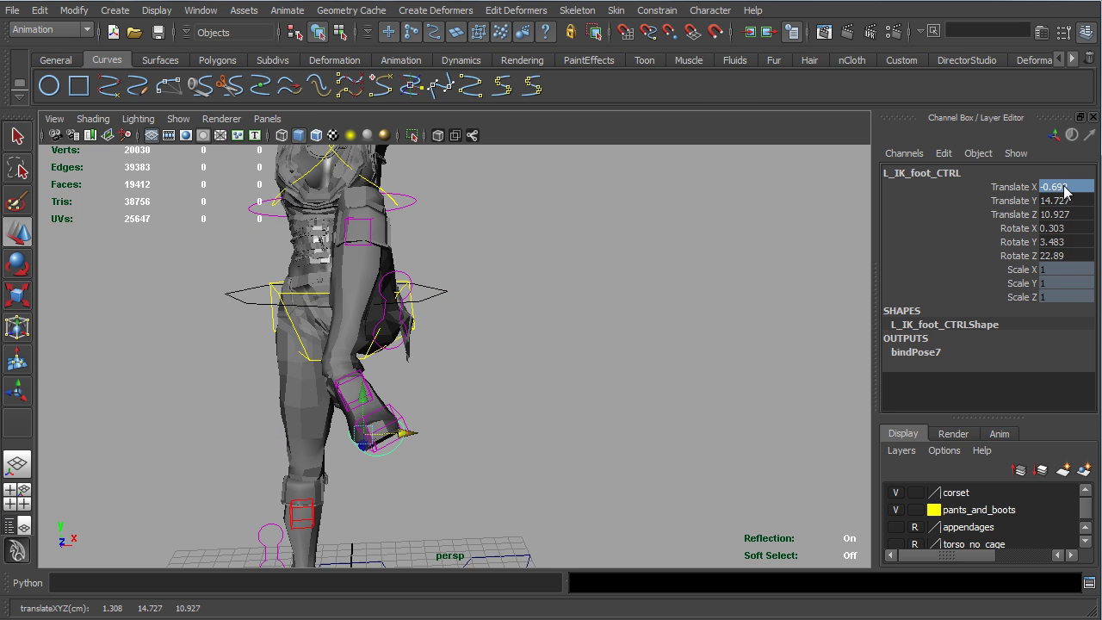
key(Return)
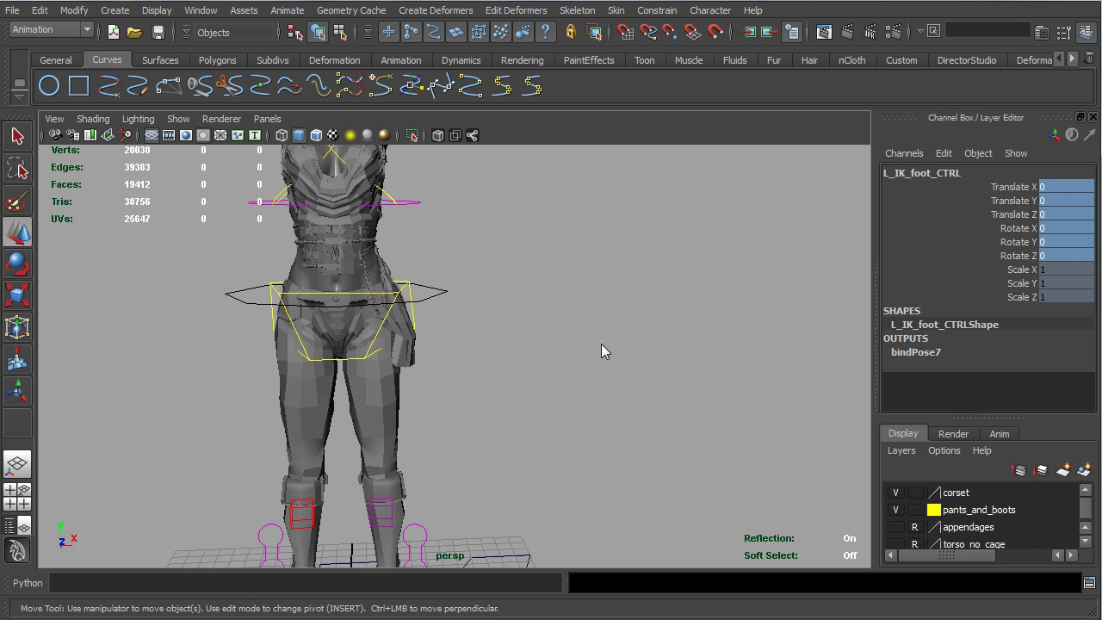
- Look over the torso, hips and legs from several angles and identify the center of gravity control
alt+right_drag(605, 349, 379, 275)
alt+middle_drag(379, 276, 388, 343)
mouse_move(387, 343)
alt+mouse_down()
mouse_move(408, 308)
mouse_move(379, 327)
alt+mouse_up()
alt+right_drag(379, 327, 440, 262)
scroll(457, 362, down, 4)
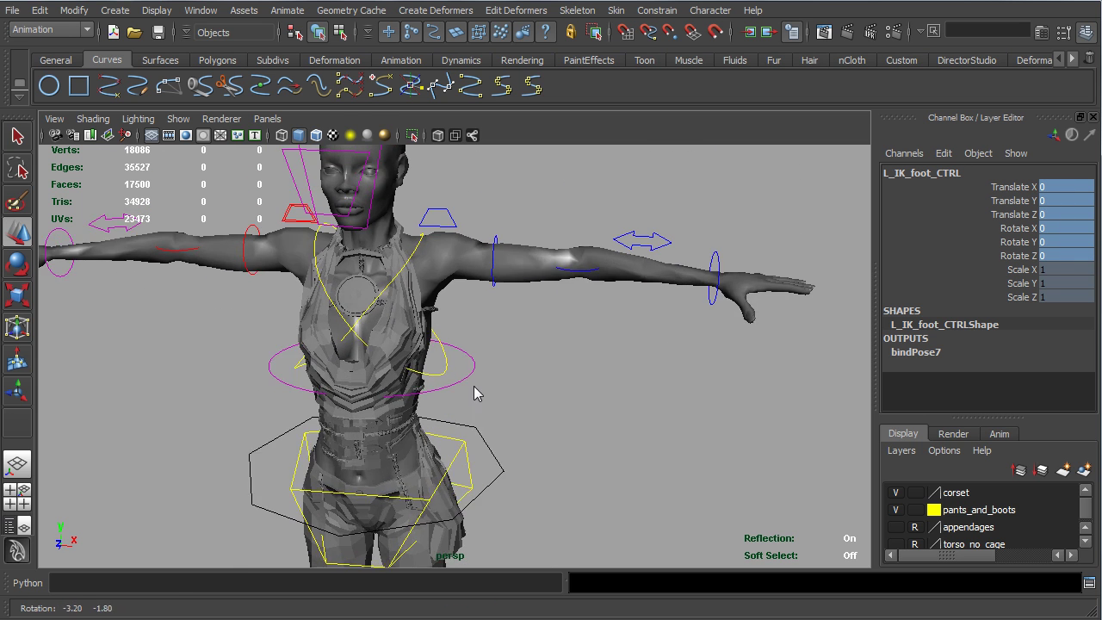
scroll(451, 372, up, 5)
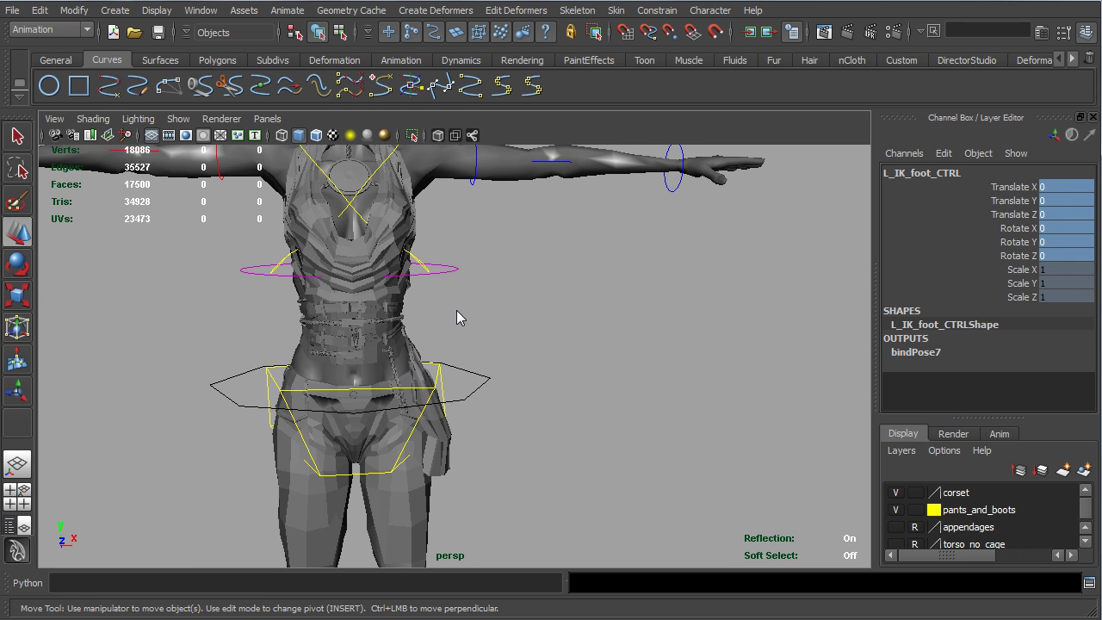
scroll(452, 327, down, 3)
alt+drag(453, 333, 390, 368)
scroll(388, 379, down, 4)
alt+middle_drag(384, 405, 397, 319)
alt+drag(441, 300, 320, 283)
scroll(405, 304, up, 2)
click(307, 283)
alt+middle_drag(397, 520, 372, 488)
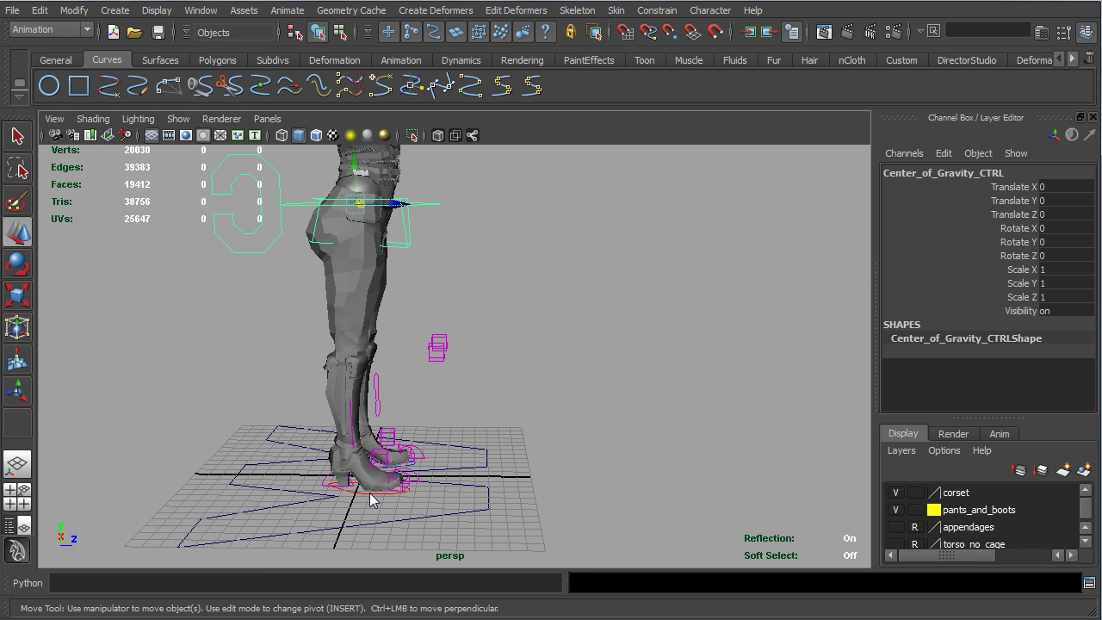
- Move the right IK foot control forward to about 13.376 in Translate Z and the center of gravity control forward to about 13.214
click(371, 489)
drag(405, 490, 600, 507)
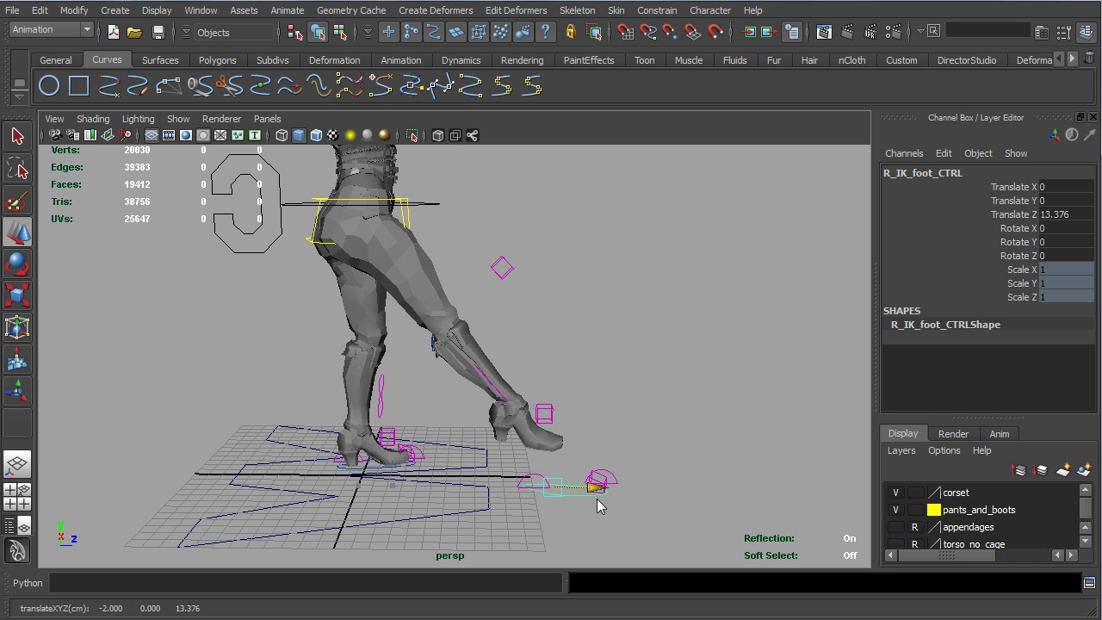
click(312, 222)
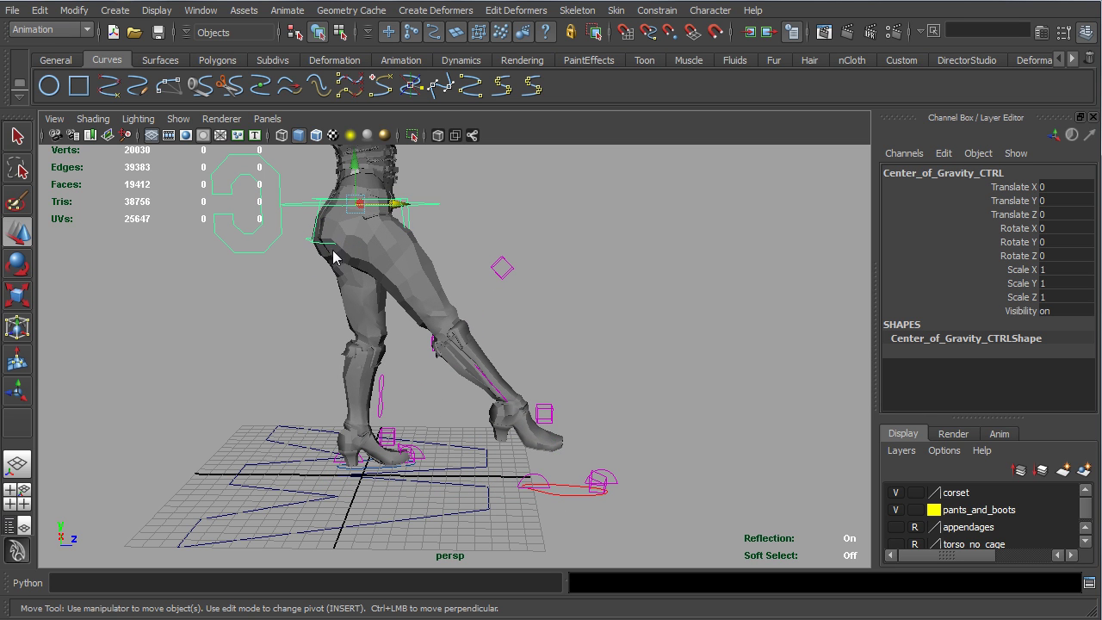
alt+drag(334, 257, 599, 253)
alt+drag(530, 310, 433, 418)
- Move the left IK foot control forward past the right foot and shift the center of gravity control back to about 9.446 in Translate Z
click(405, 467)
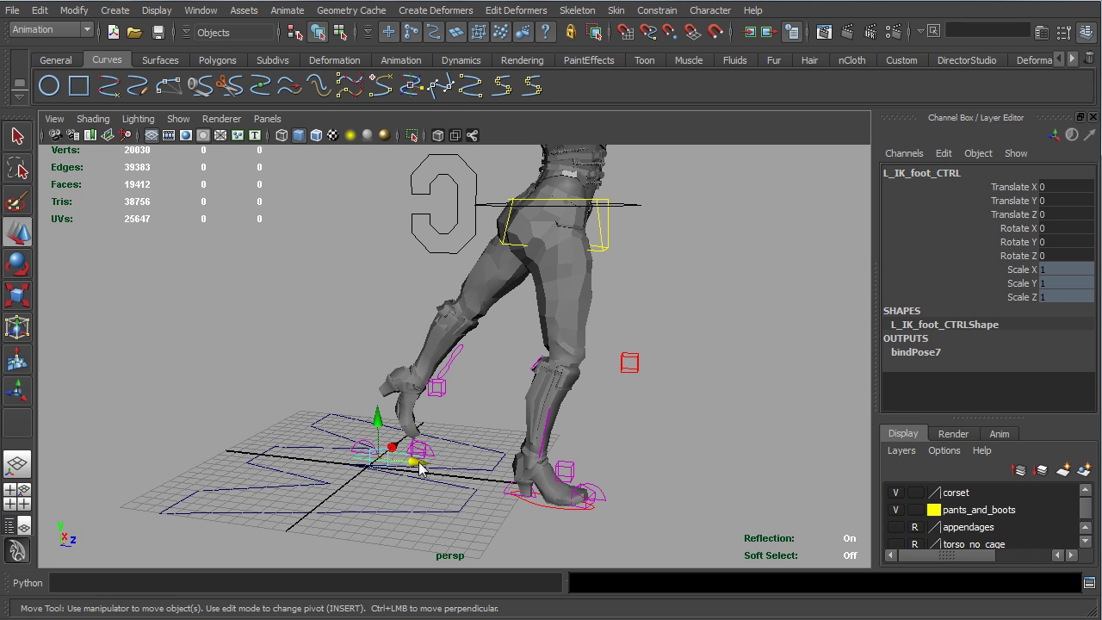
drag(420, 461, 801, 529)
scroll(498, 309, down, 2)
click(472, 233)
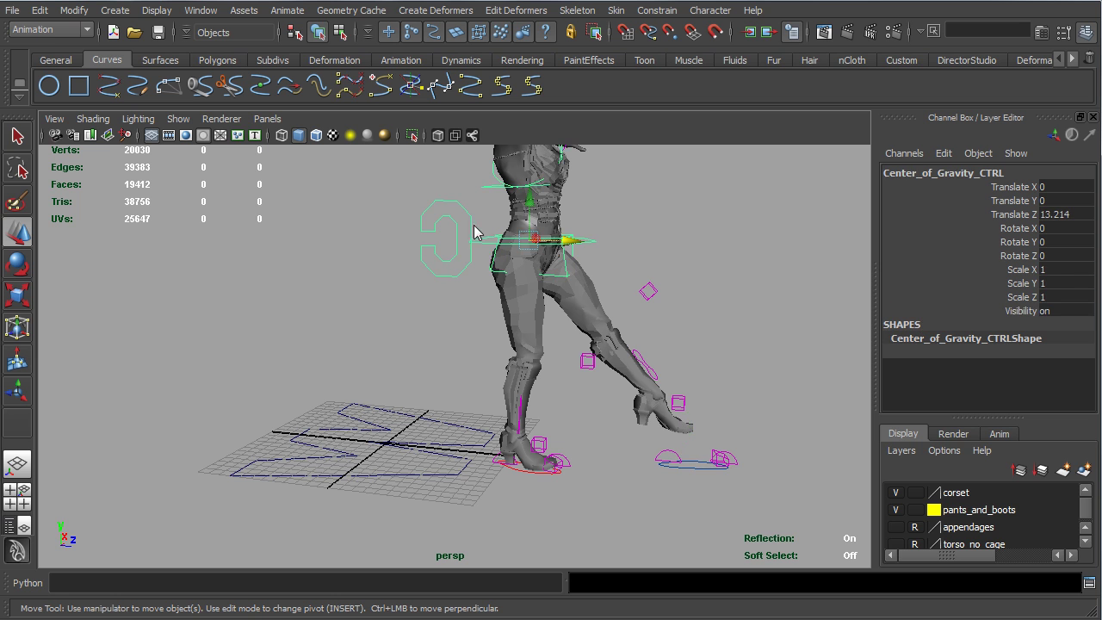
drag(564, 247, 521, 301)
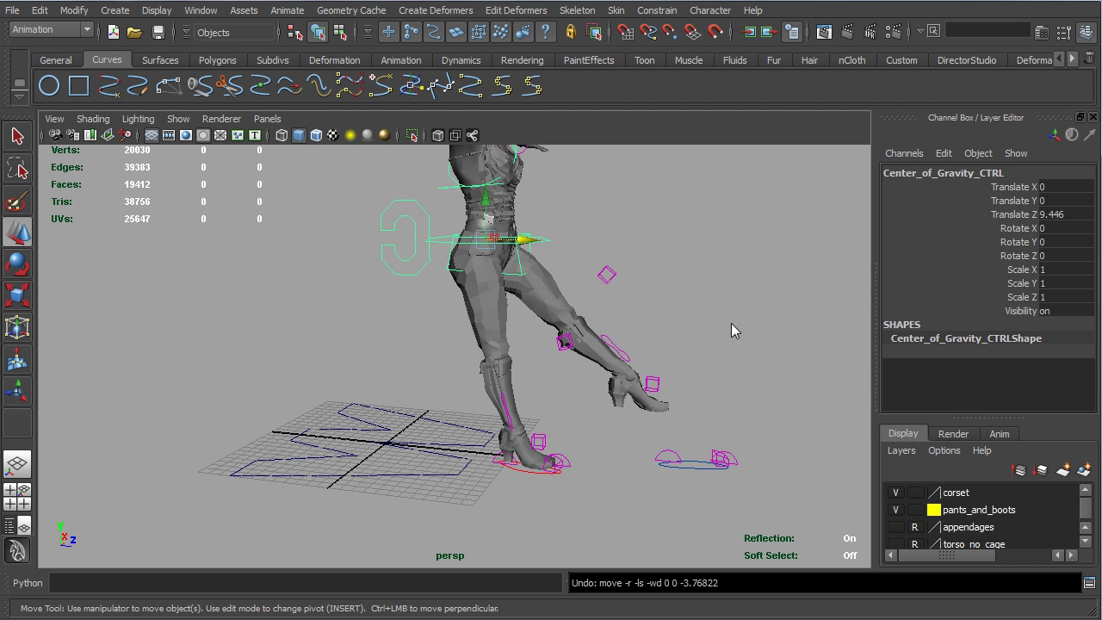
- Undo the forward moves of the center of gravity control and both IK foot controls
key(ctrl+z)
key(ctrl+z)
key(ctrl+z)
key(ctrl+z)
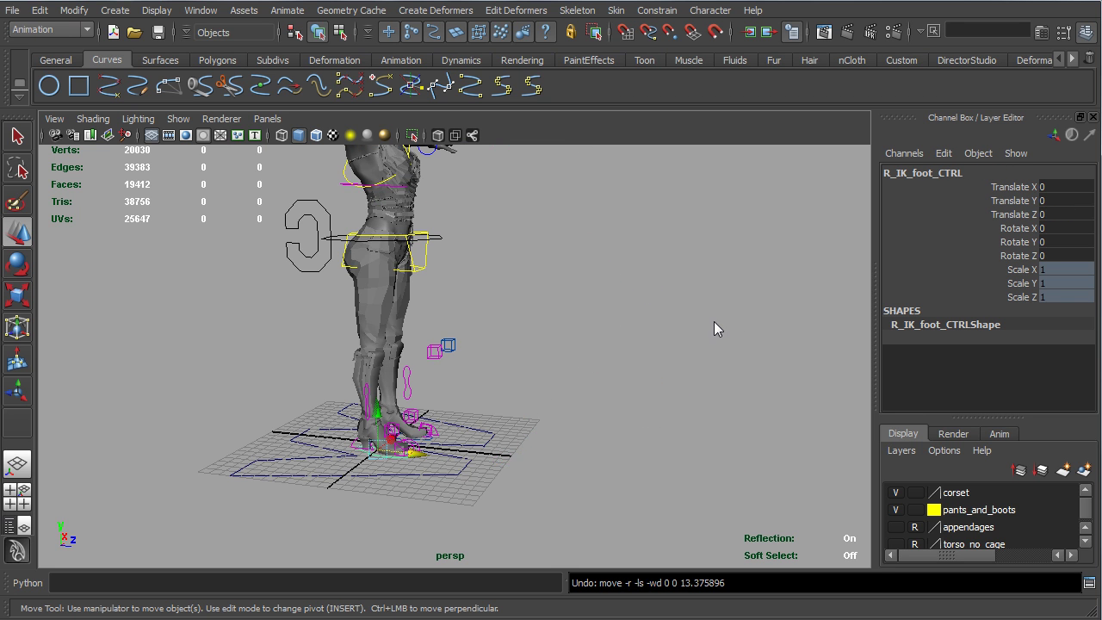
- Find and select the control above the character's left shoulder
alt+middle_drag(461, 339, 450, 402)
alt+drag(451, 403, 276, 293)
alt+right_drag(275, 294, 466, 237)
alt+middle_drag(466, 237, 440, 373)
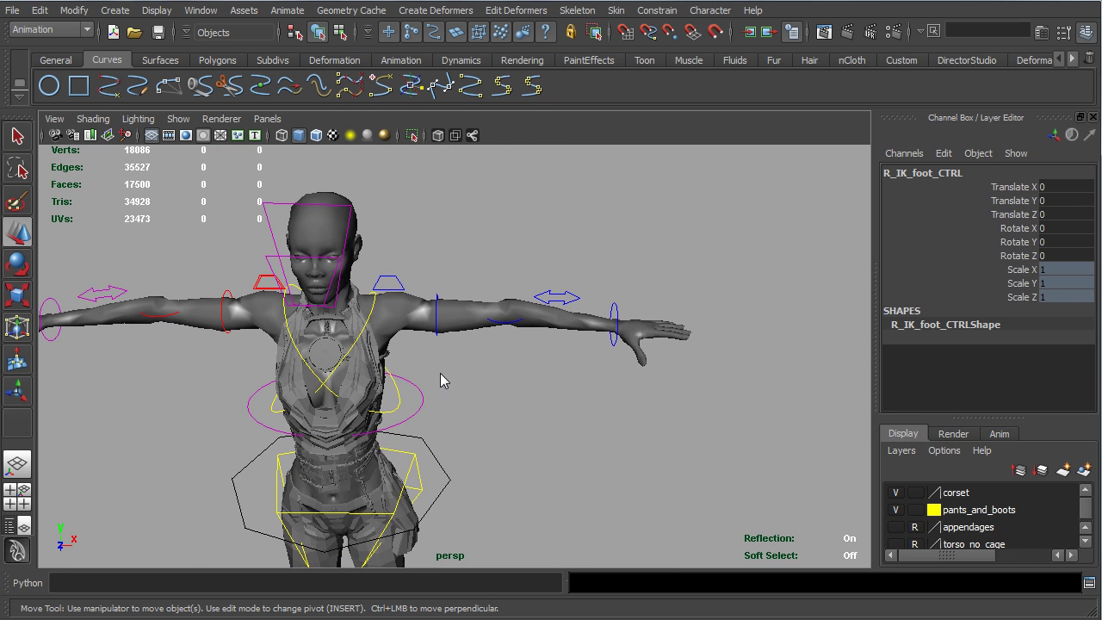
scroll(441, 381, up, 3)
click(392, 269)
scroll(399, 277, up, 3)
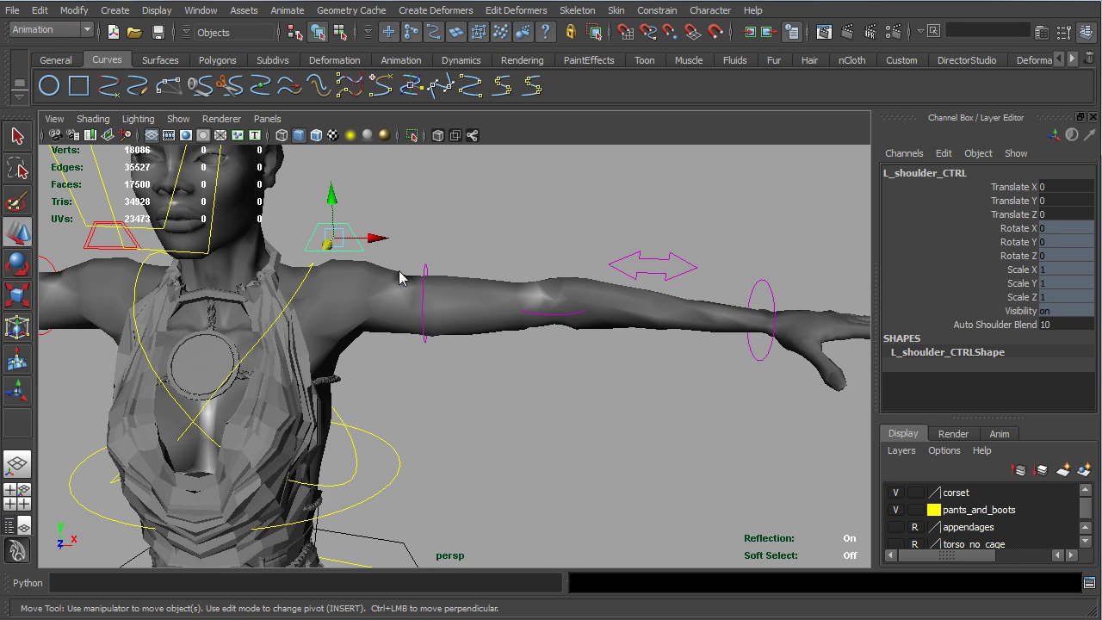
- Raise the left arm with its FK control to 37.142 in Rotate Z
alt+middle_drag(400, 278, 451, 296)
click(468, 355)
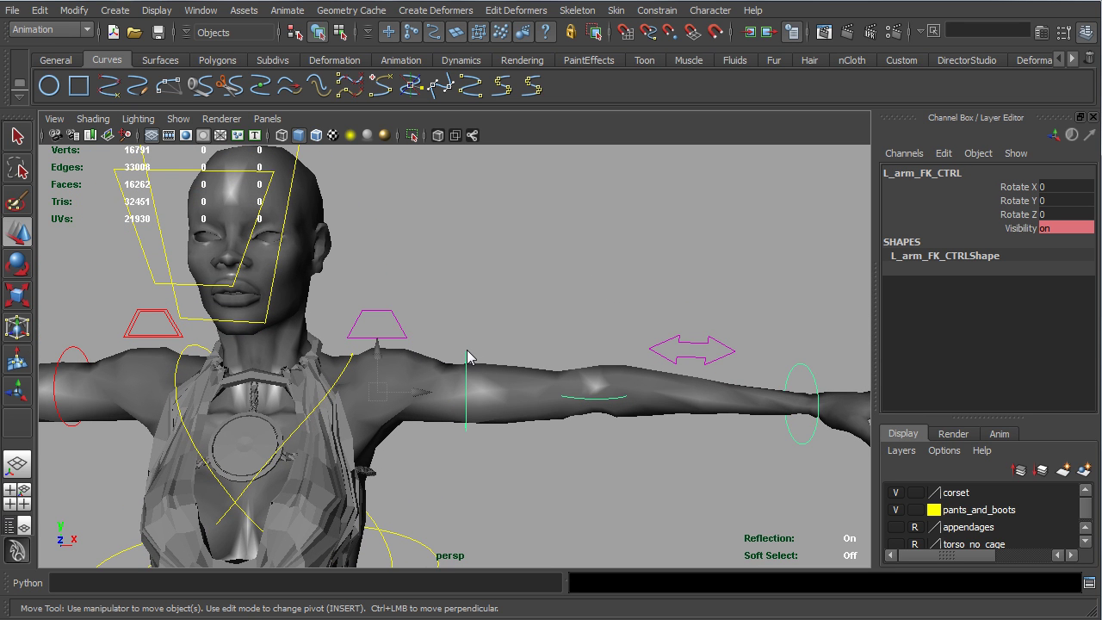
scroll(467, 356, down, 2)
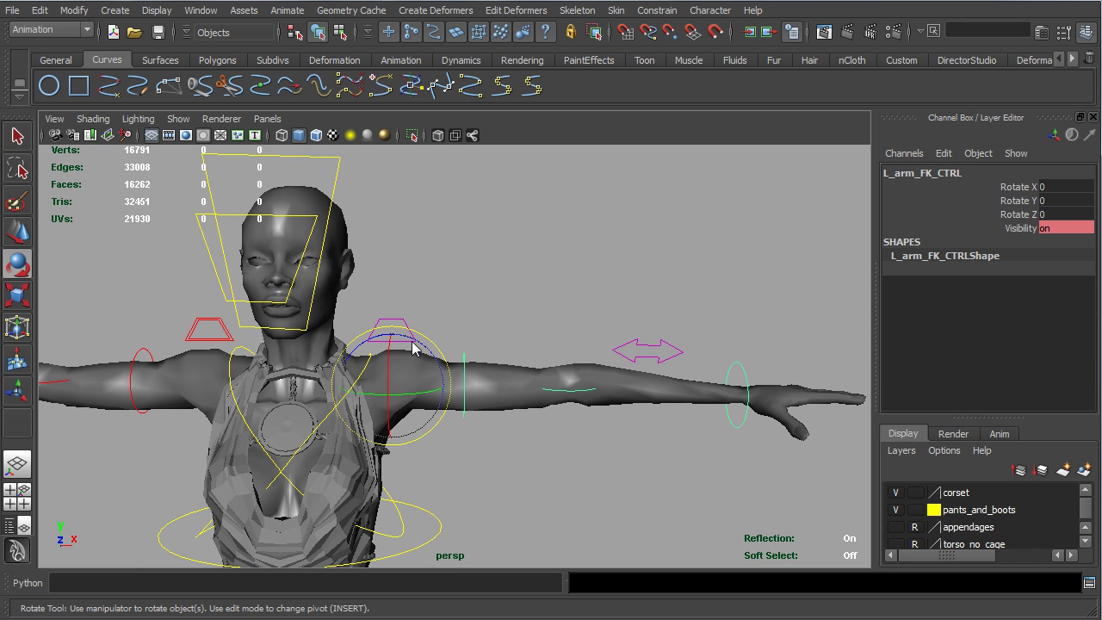
drag(412, 347, 379, 289)
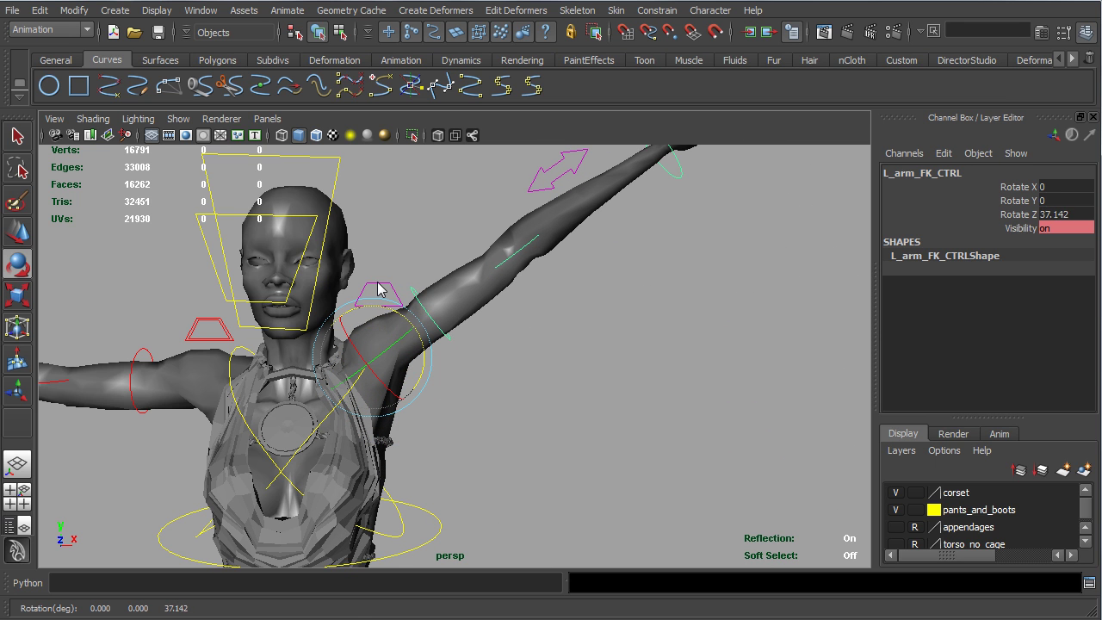
- Try shifting the left shoulder control vertically with the arm raised, and undo the moves
click(379, 289)
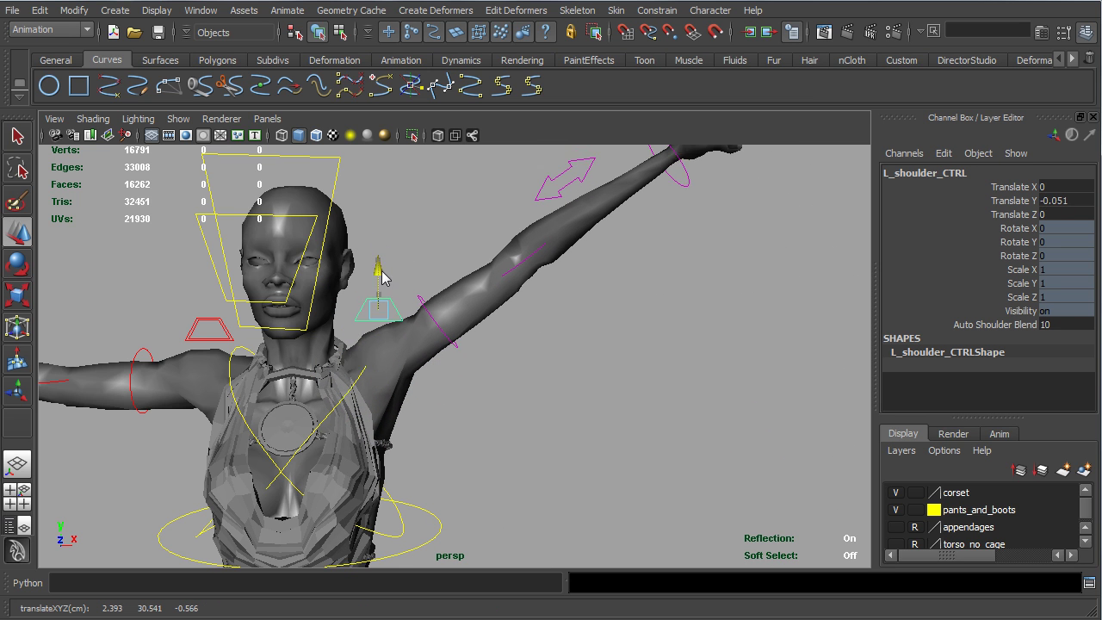
mouse_move(381, 276)
mouse_down()
mouse_move(384, 315)
mouse_move(376, 233)
mouse_move(379, 295)
mouse_move(376, 269)
mouse_up()
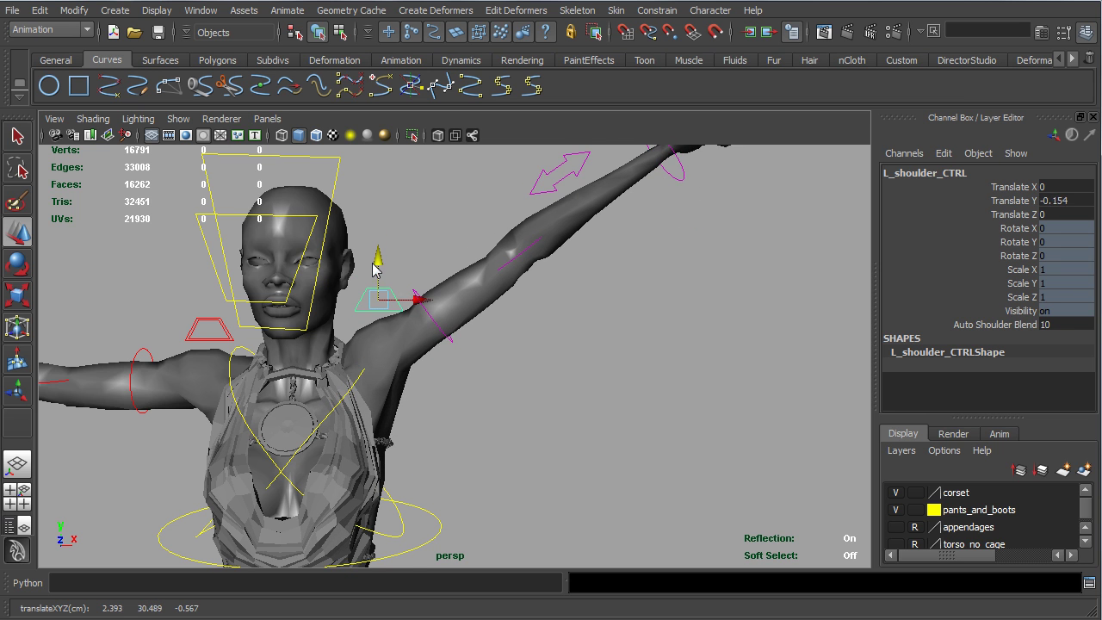
key(ctrl+z)
alt+drag(406, 313, 376, 382)
key(ctrl+z)
key(ctrl+z)
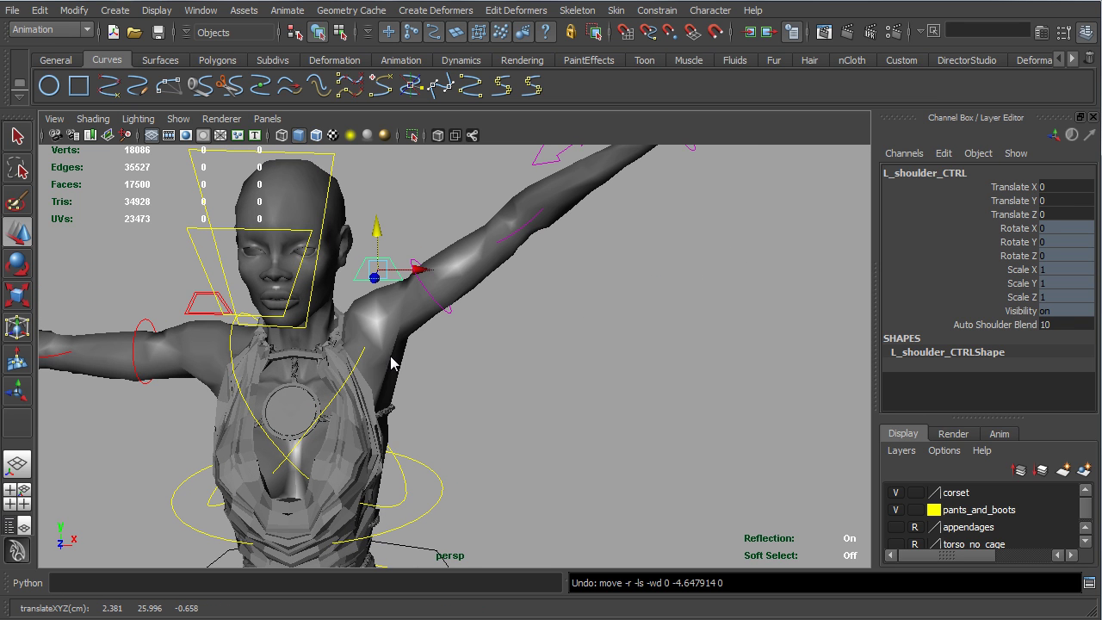
- Reset the left arm FK control's Rotate Z to 0
alt+drag(473, 328, 465, 345)
click(453, 311)
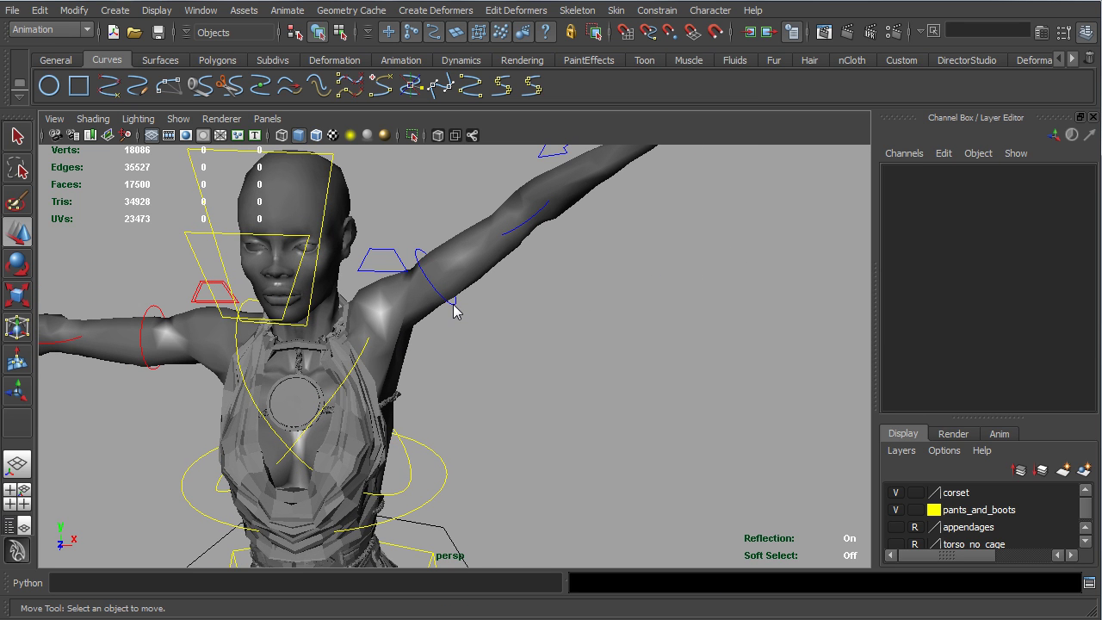
click(455, 306)
click(416, 256)
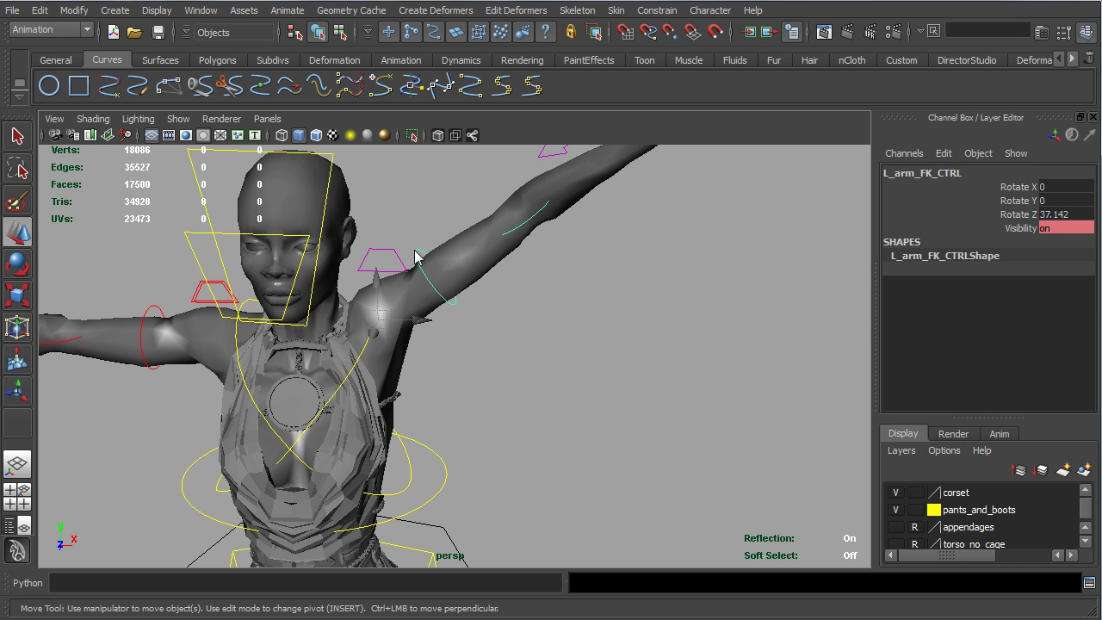
click(1058, 217)
text(0)
key(Return)
- Switch the left arm to IK by setting the IK FK BLEND of its switch control to 10
alt+drag(591, 335, 615, 319)
click(648, 291)
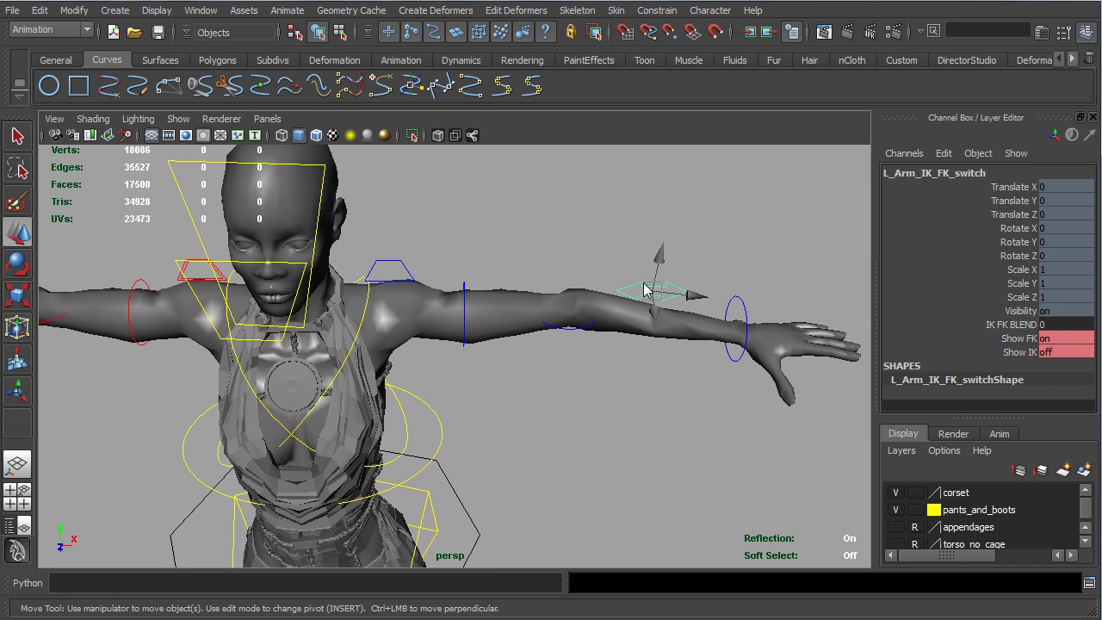
click(1025, 325)
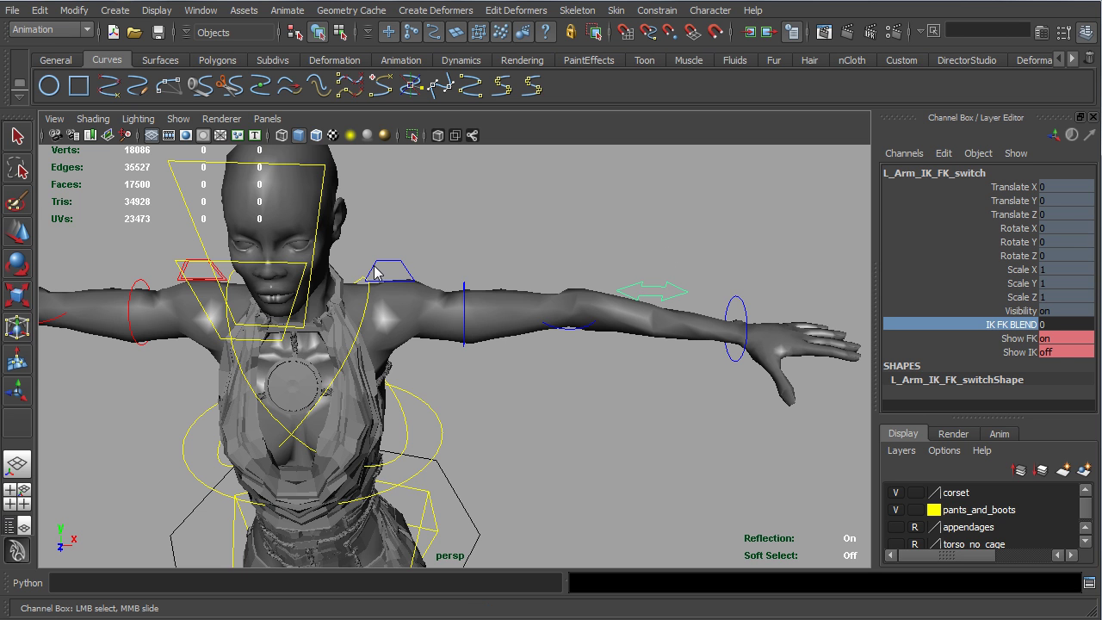
middle_drag(376, 272, 773, 289)
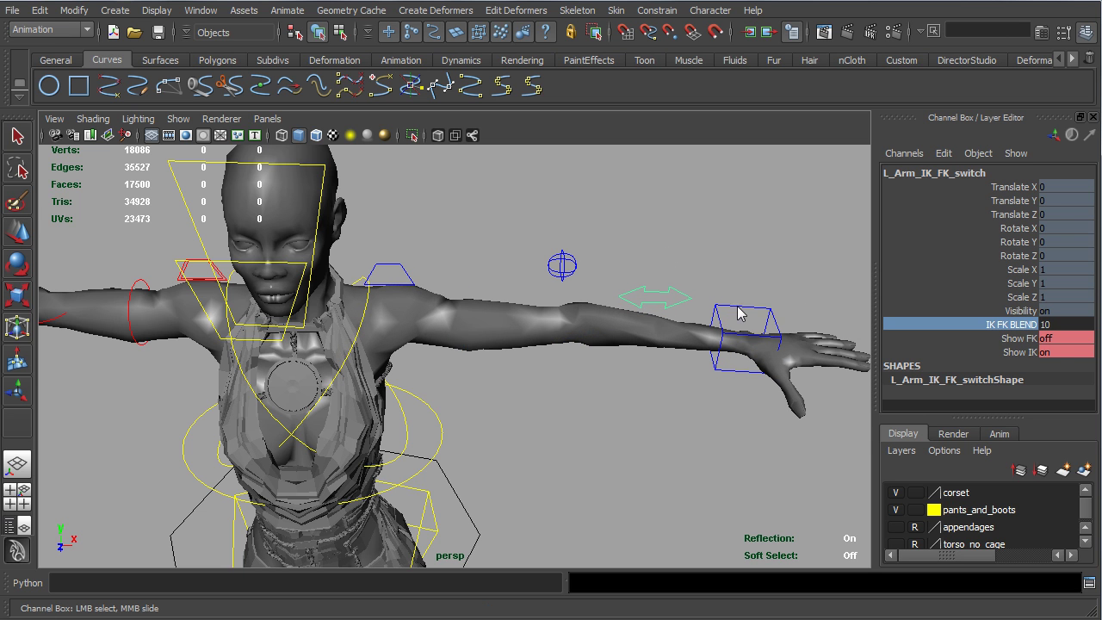
- Move the left arm IK control inward to bend the elbow, and select the elbow's pole vector control
alt+drag(738, 307, 737, 319)
click(736, 302)
key(w)
alt+right_drag(732, 302, 692, 330)
alt+drag(692, 330, 582, 357)
click(522, 277)
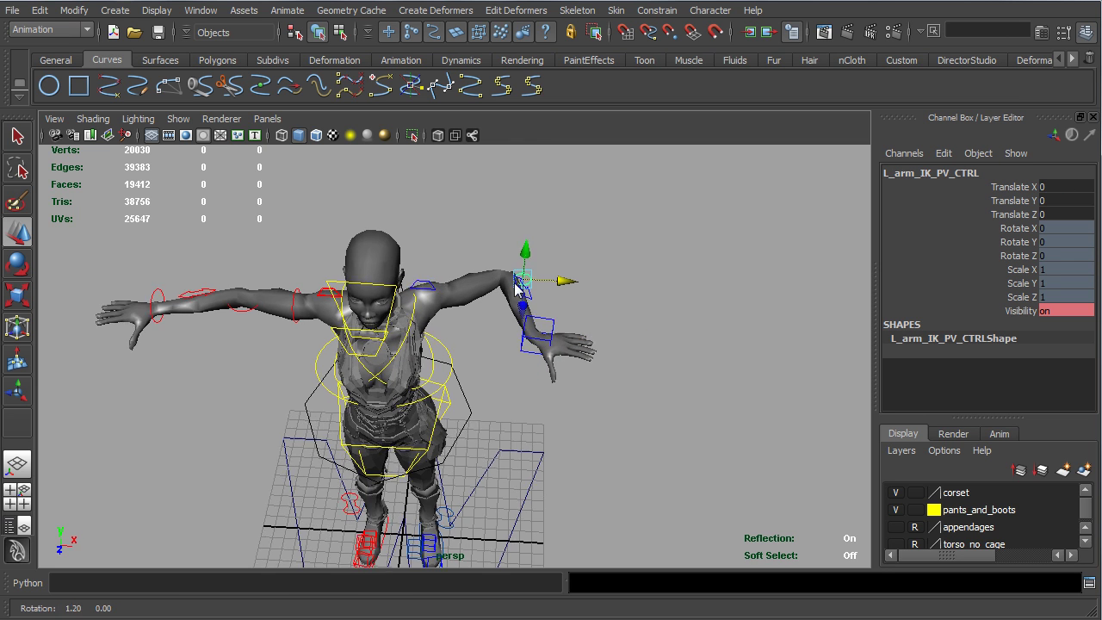
alt+drag(522, 278, 578, 301)
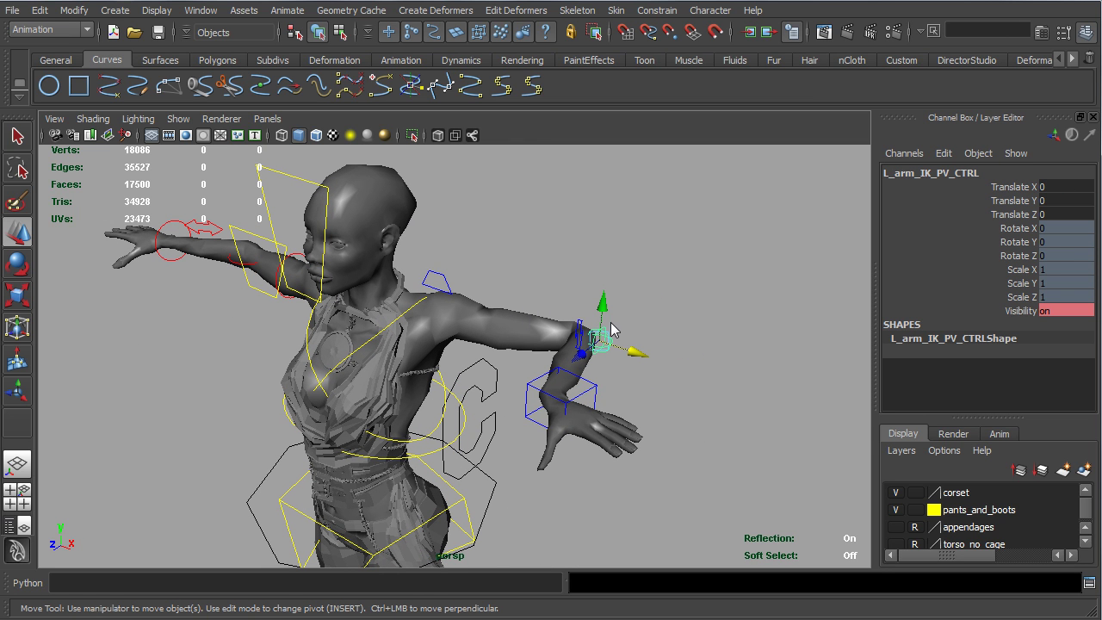
- Move the left arm IK control back outward to about -0.44 in Translate X, and select the arm's pole vector control again
click(591, 394)
alt+drag(591, 394, 677, 428)
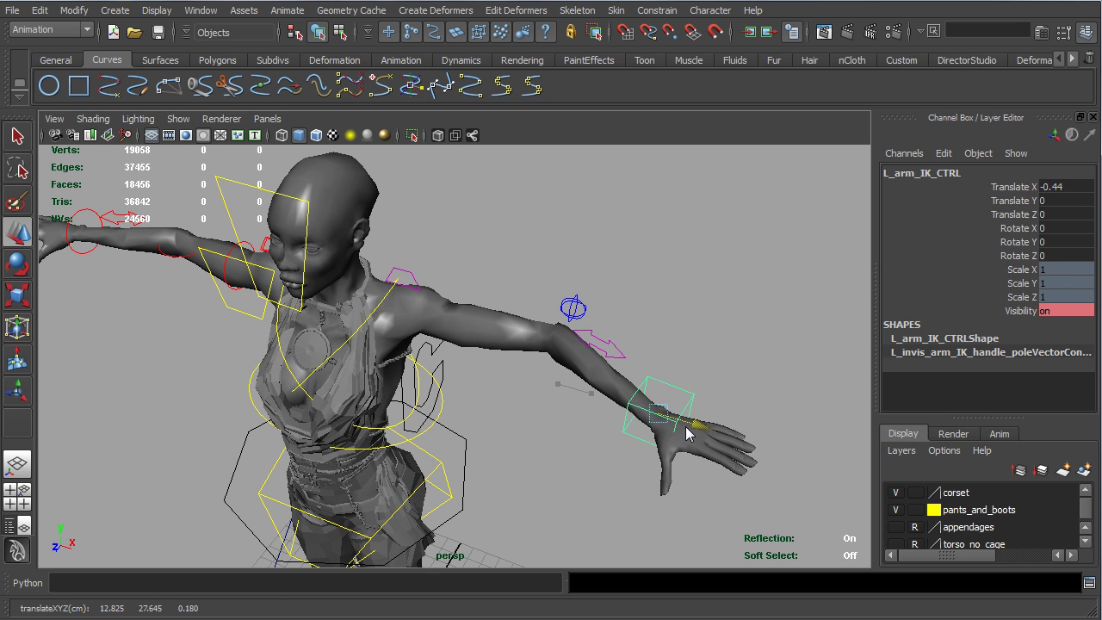
click(570, 302)
alt+drag(569, 302, 556, 278)
alt+drag(561, 440, 626, 360)
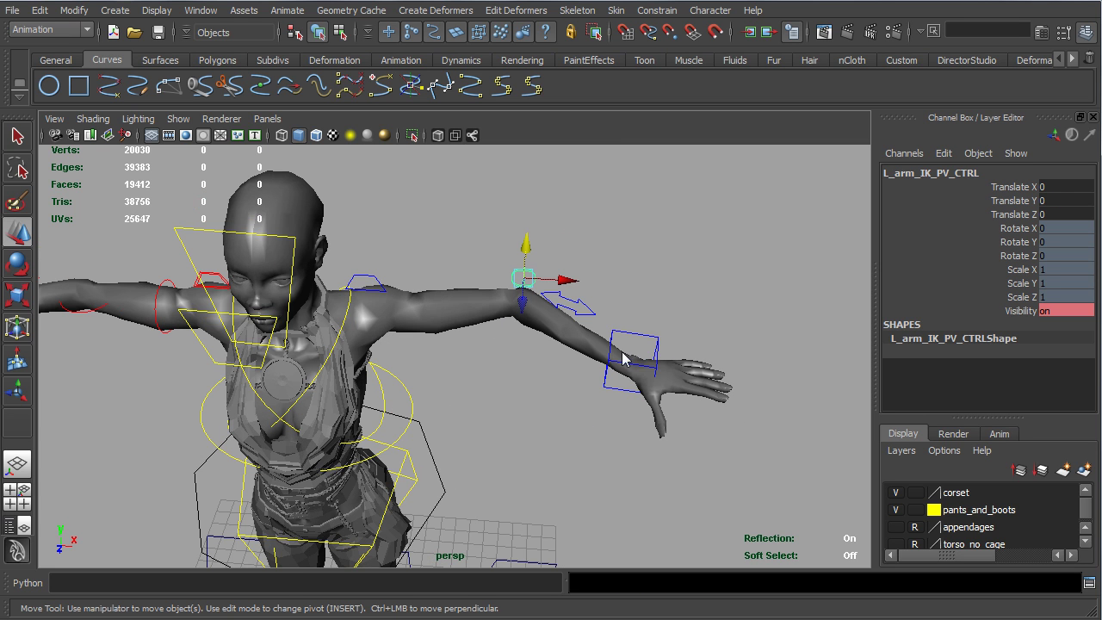
- Switch the left arm back to FK by setting its IK FK BLEND to 0
click(640, 340)
click(590, 306)
click(1027, 325)
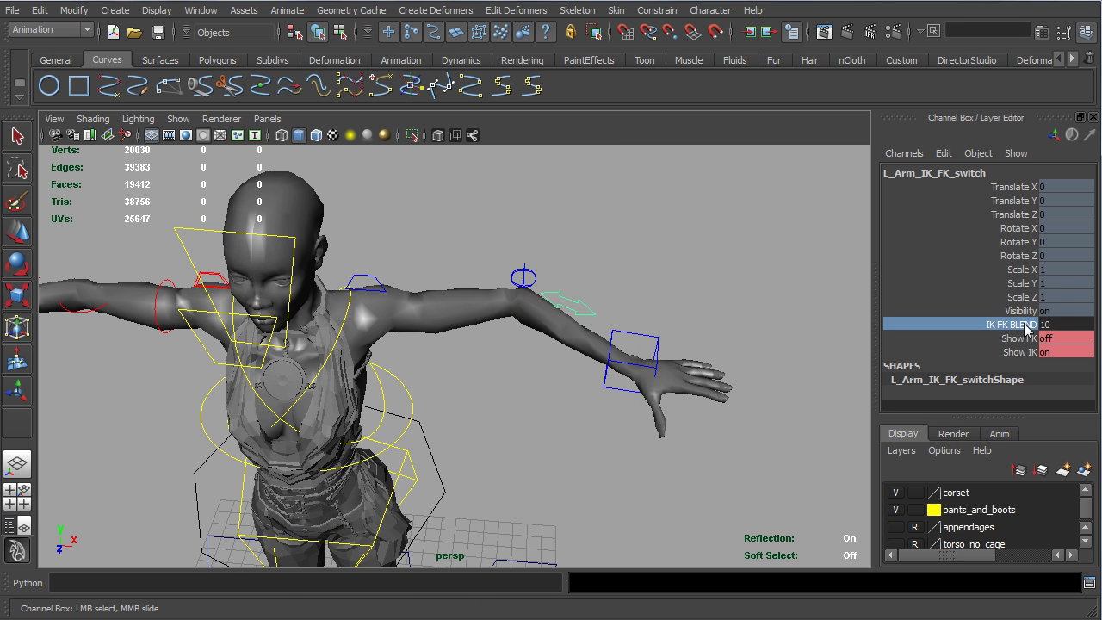
middle_drag(678, 293, 430, 295)
alt+drag(668, 341, 685, 349)
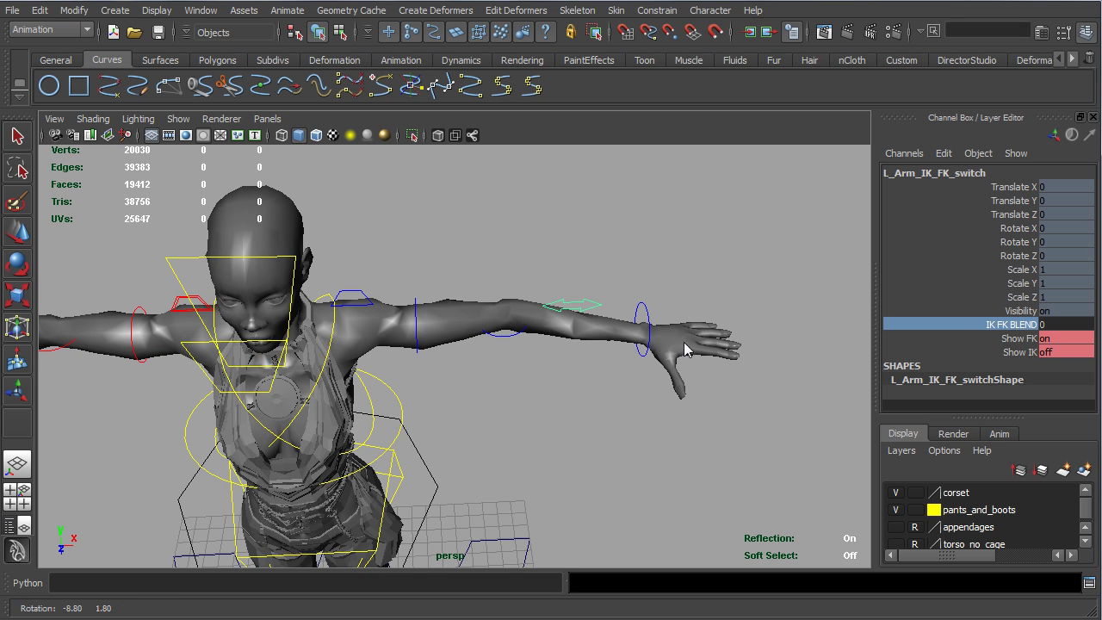
- Bend the left forearm forward by rotating the FK elbow control to -77.505 in Rotate Y
click(645, 326)
key(w)
click(504, 340)
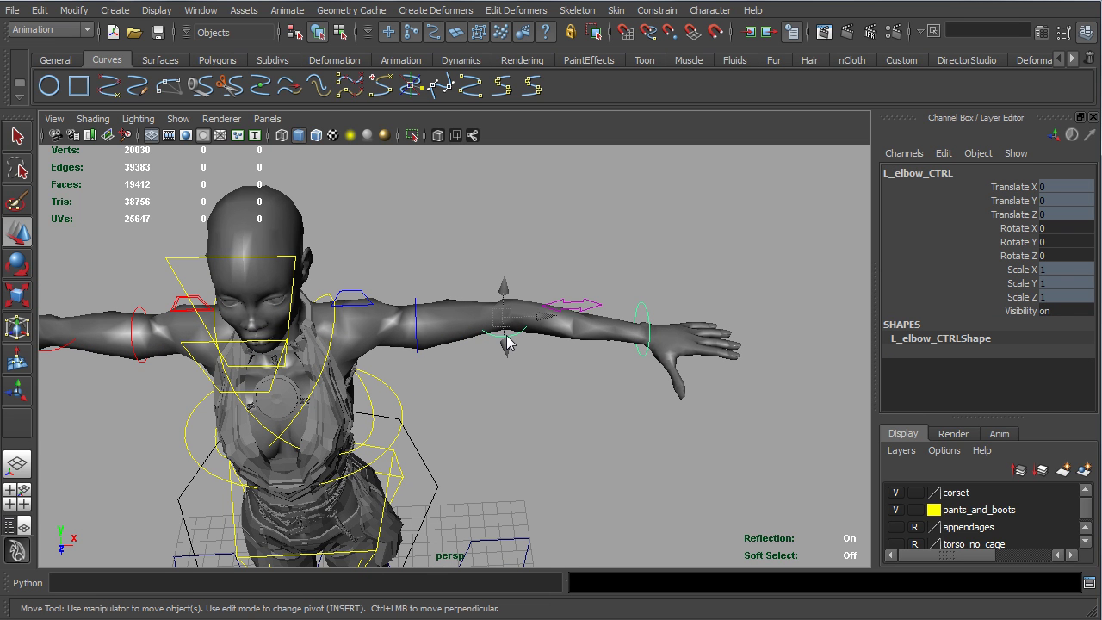
key(e)
drag(551, 358, 476, 360)
alt+drag(542, 382, 396, 395)
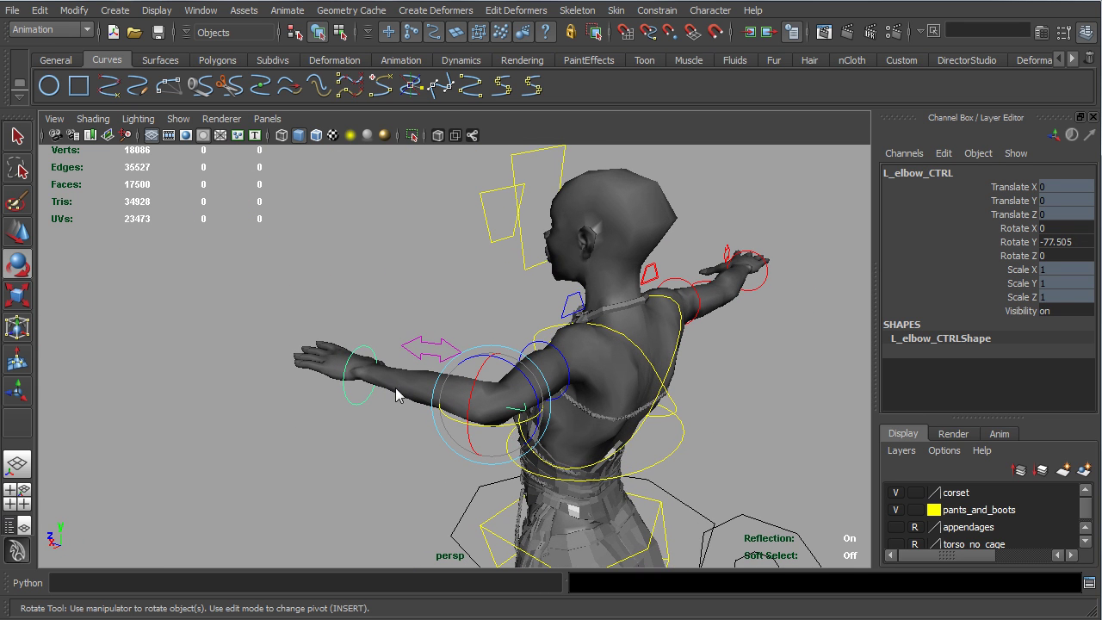
- Select the left wrist's FK control, try rotating the hand, and undo the change
click(373, 357)
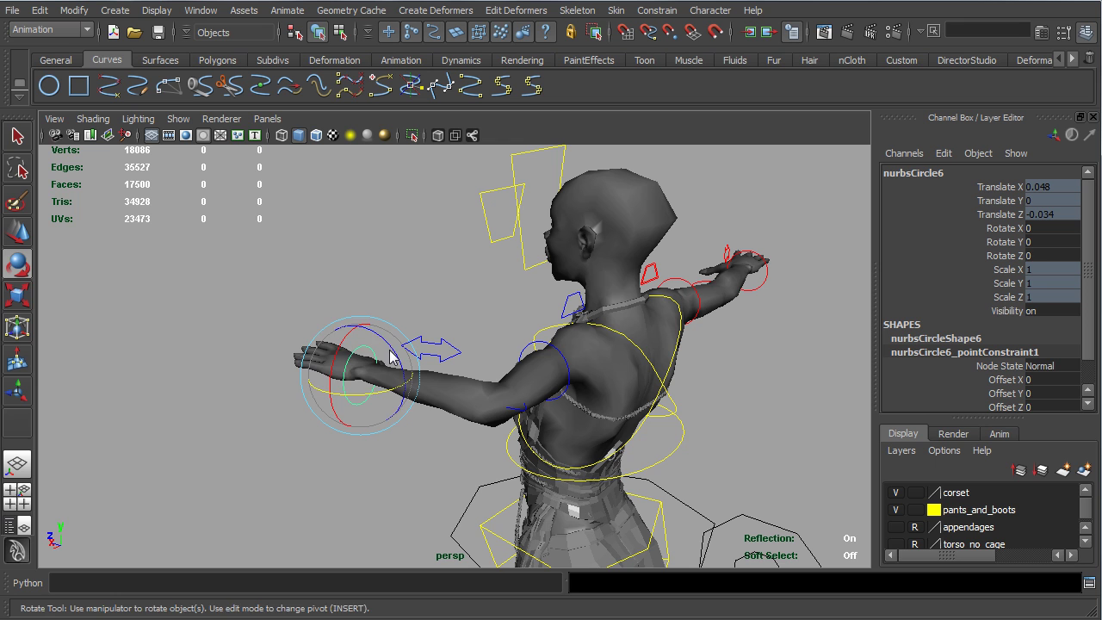
drag(390, 357, 463, 490)
key(ctrl+z)
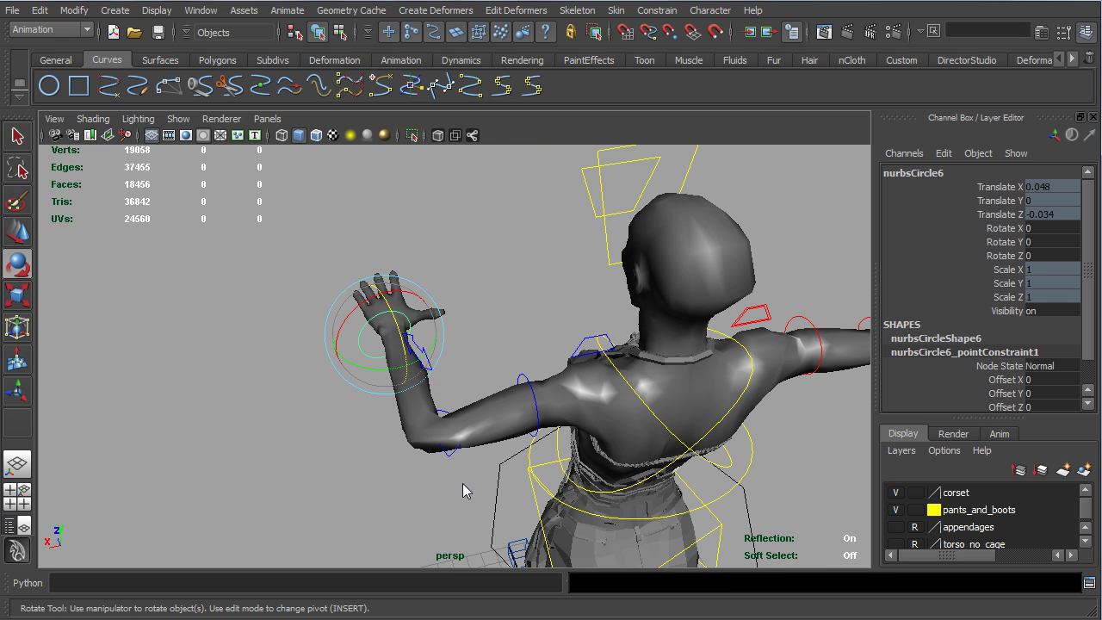
- Try raising the bent left arm with its FK control to 37.906 in Rotate Z, and undo the rotation
click(530, 379)
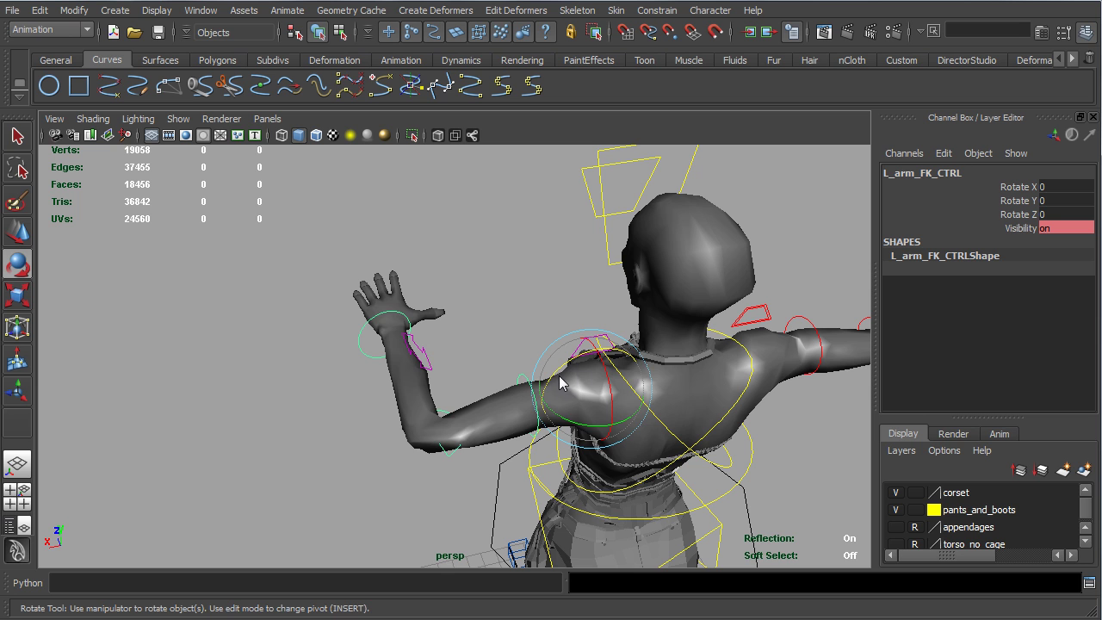
drag(558, 379, 585, 352)
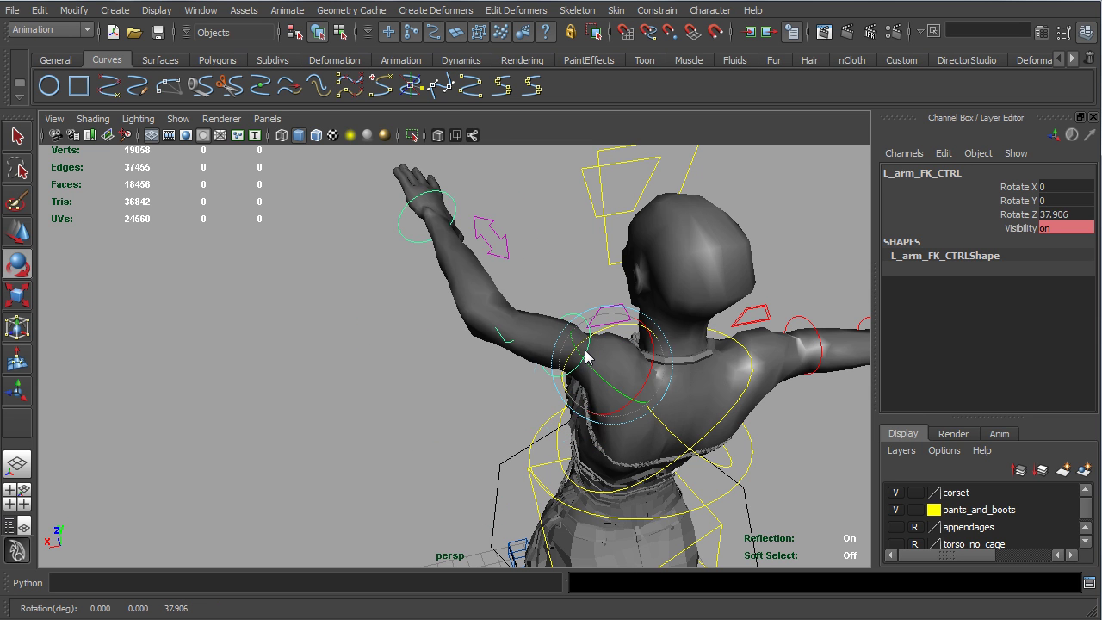
key(ctrl+z)
- Return the left arm to IK by setting its switch control's IK FK BLEND to 10
alt+drag(429, 372, 594, 369)
click(488, 337)
click(1013, 328)
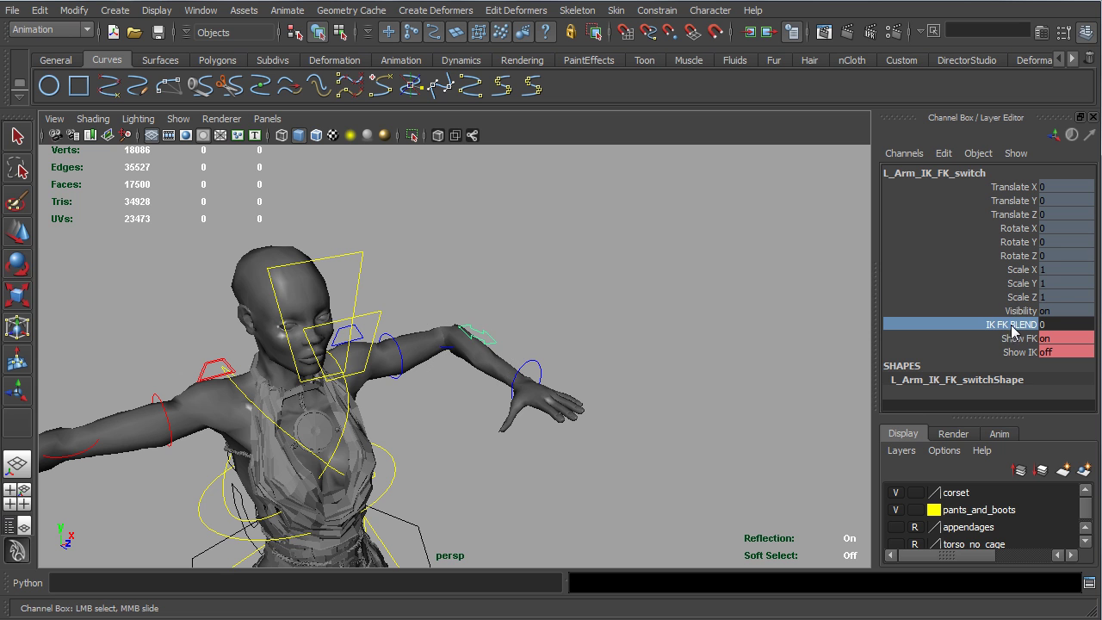
middle_drag(597, 303, 802, 321)
alt+middle_drag(357, 448, 520, 261)
alt+drag(520, 262, 448, 274)
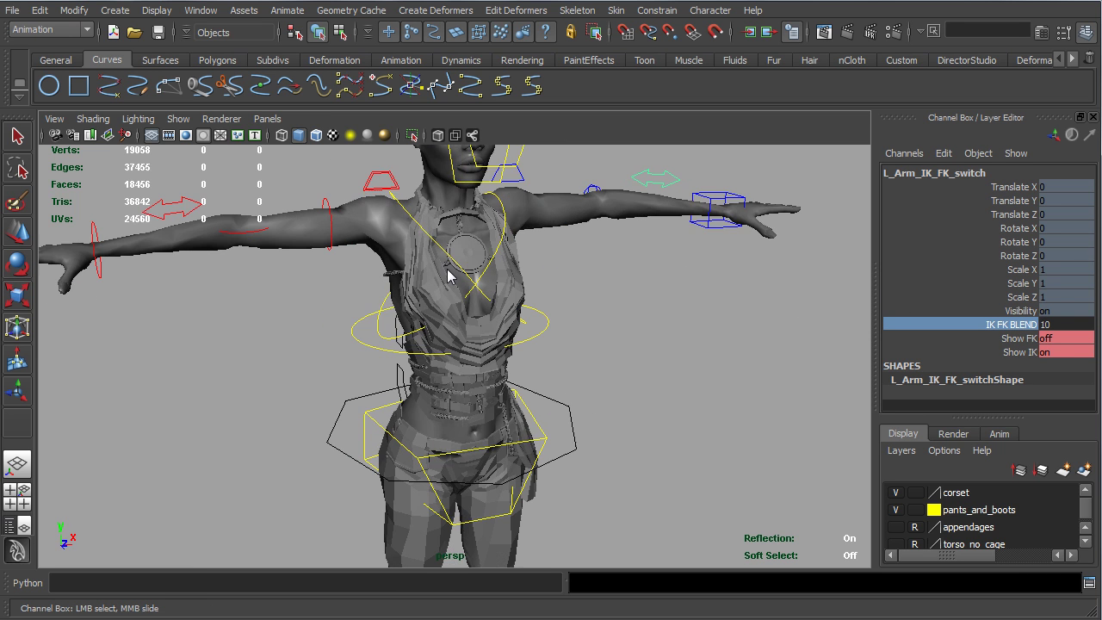
- Look over the rig from the torso down to the legs and foot controls
alt+middle_drag(480, 298, 489, 237)
alt+right_drag(490, 235, 436, 429)
alt+middle_drag(436, 428, 428, 316)
alt+drag(428, 316, 504, 253)
alt+middle_drag(504, 253, 483, 269)
alt+drag(484, 424, 576, 454)
alt+right_drag(576, 454, 501, 497)
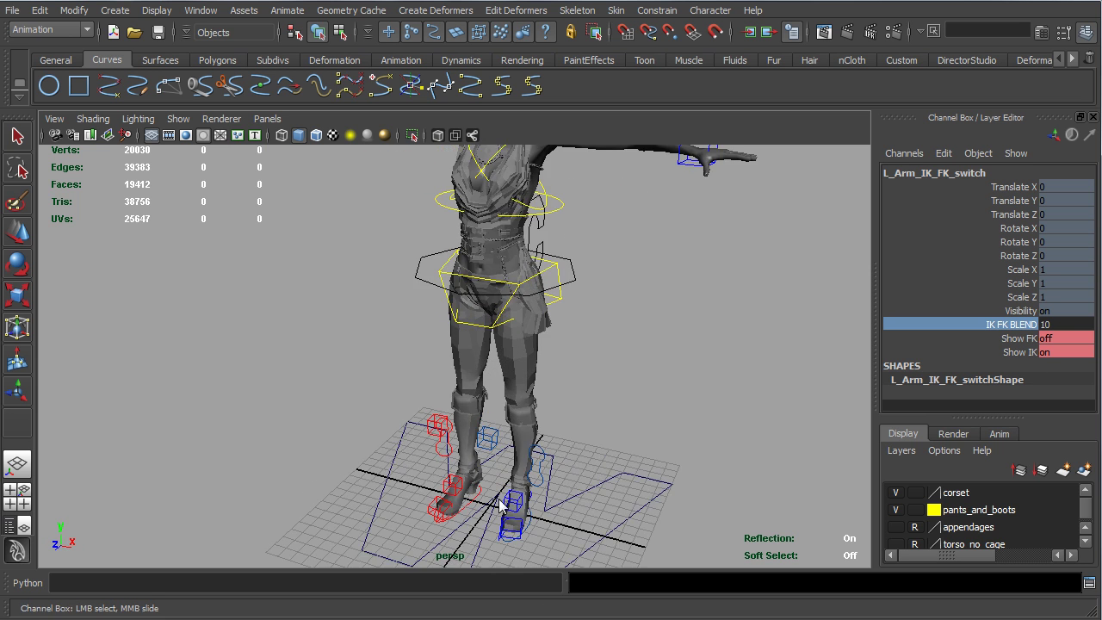
alt+middle_drag(501, 497, 484, 422)
alt+drag(484, 422, 479, 487)
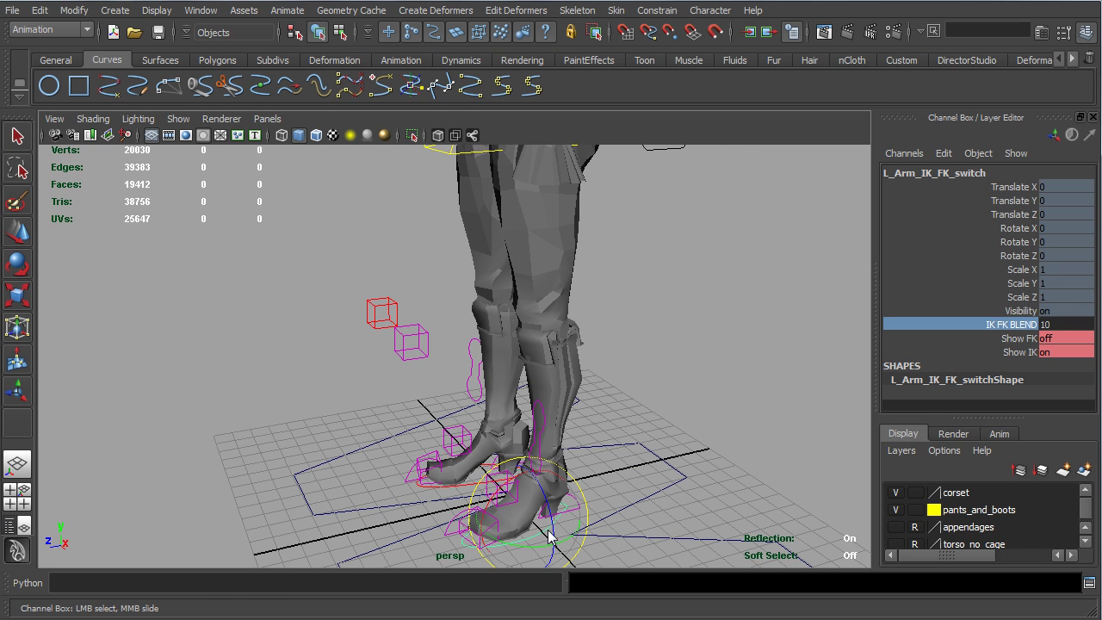
- Move both IK foot controls together up to 12.364 in Translate Y and forward to 7.782 in Translate Z
click(549, 535)
key(e)
key(w)
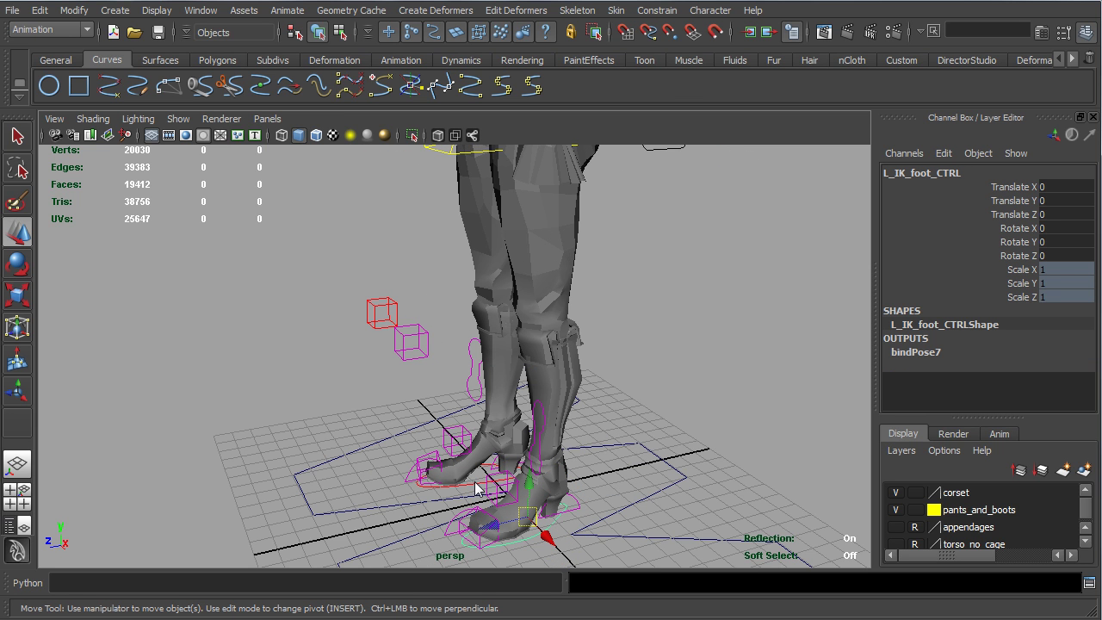
shift+click(475, 485)
scroll(474, 480, down, 5)
alt+drag(474, 458, 475, 384)
alt+middle_drag(478, 422, 486, 496)
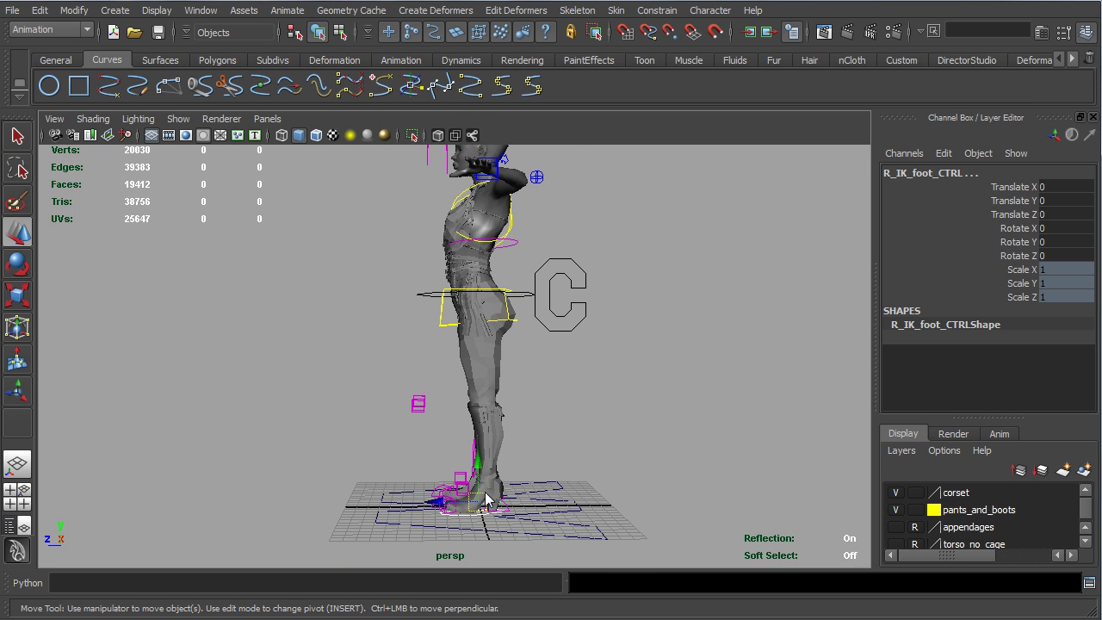
drag(436, 510, 403, 332)
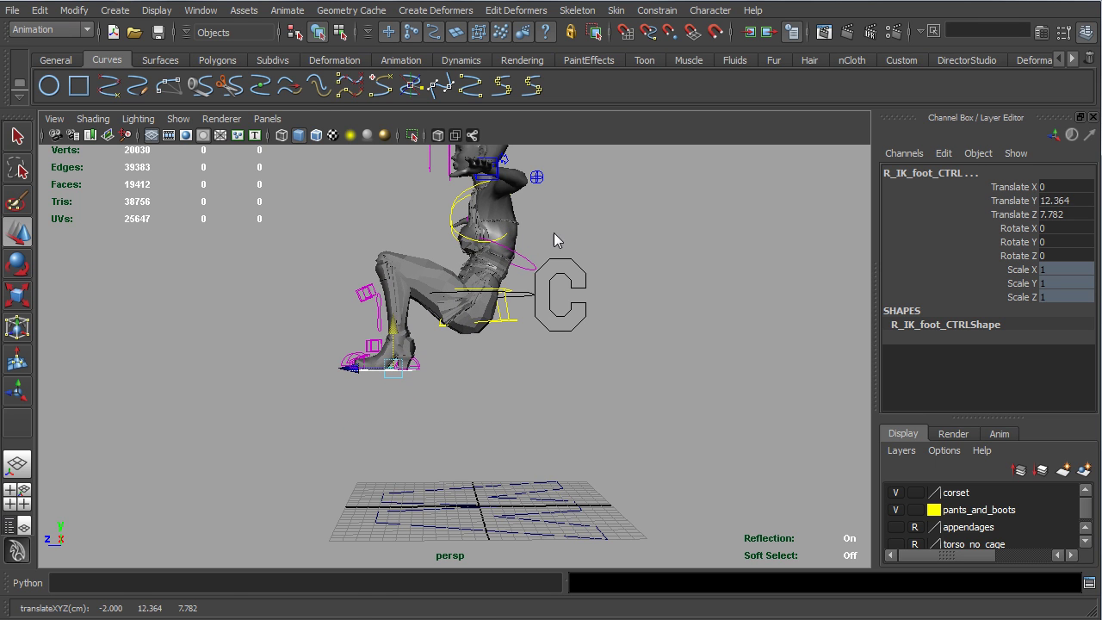
- Move COM_CTRL at the waist forward to 1.761 in Translate Z, and examine the controls around the boots up close
click(533, 267)
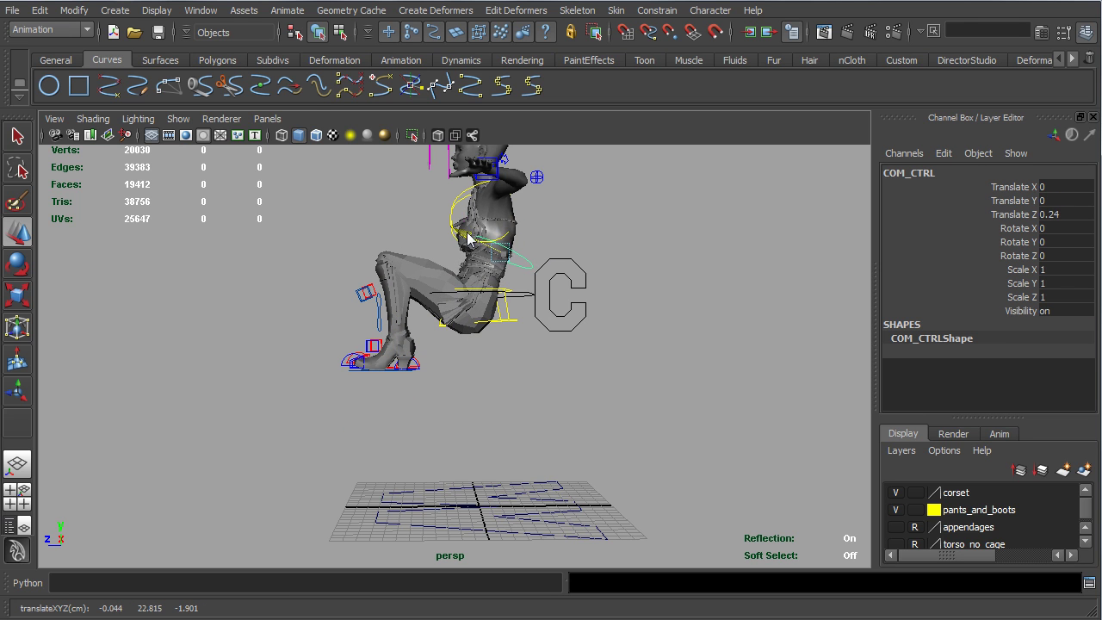
drag(468, 240, 455, 229)
scroll(378, 389, up, 4)
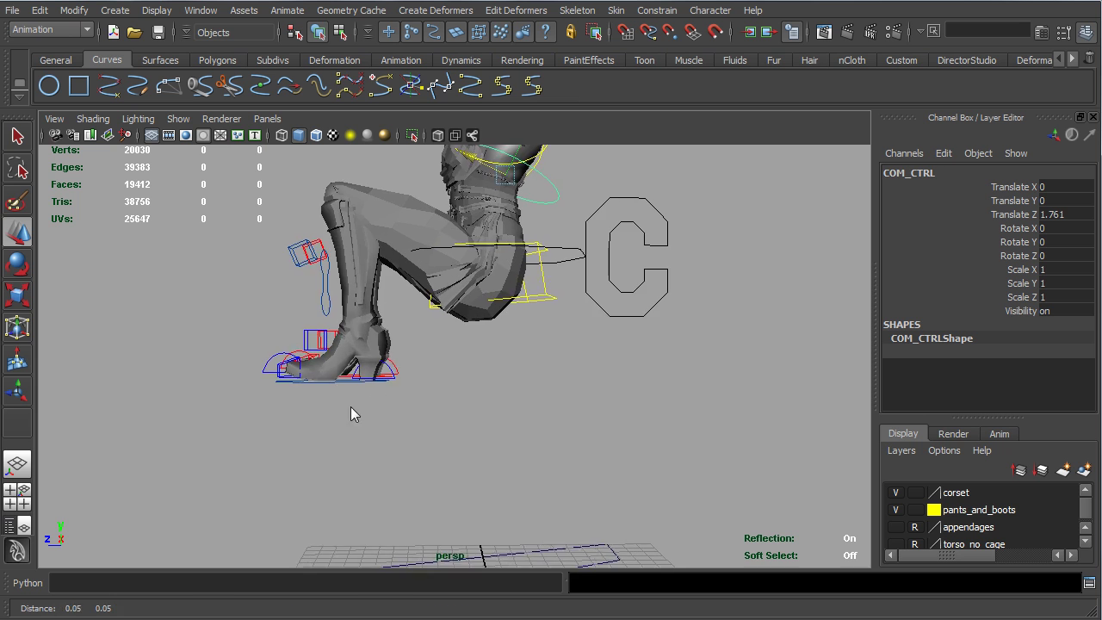
alt+middle_drag(350, 406, 469, 422)
scroll(482, 428, up, 6)
alt+drag(484, 448, 469, 453)
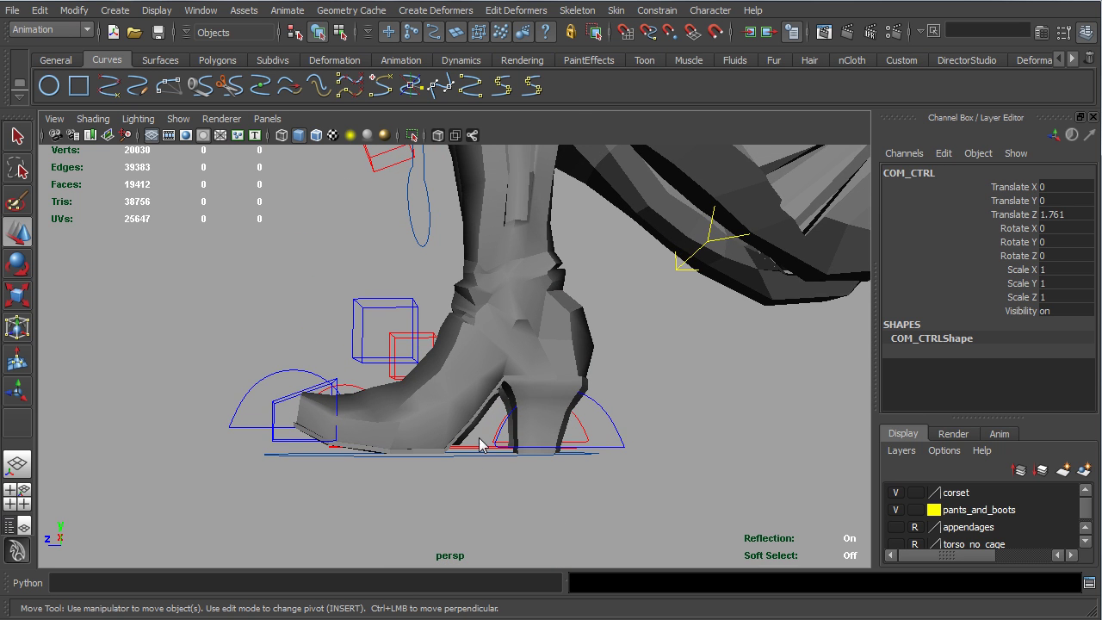
- Move both IK foot controls together down to 10.187 in Translate Y and back to -16.626 in Translate Z
click(481, 446)
scroll(470, 431, down, 5)
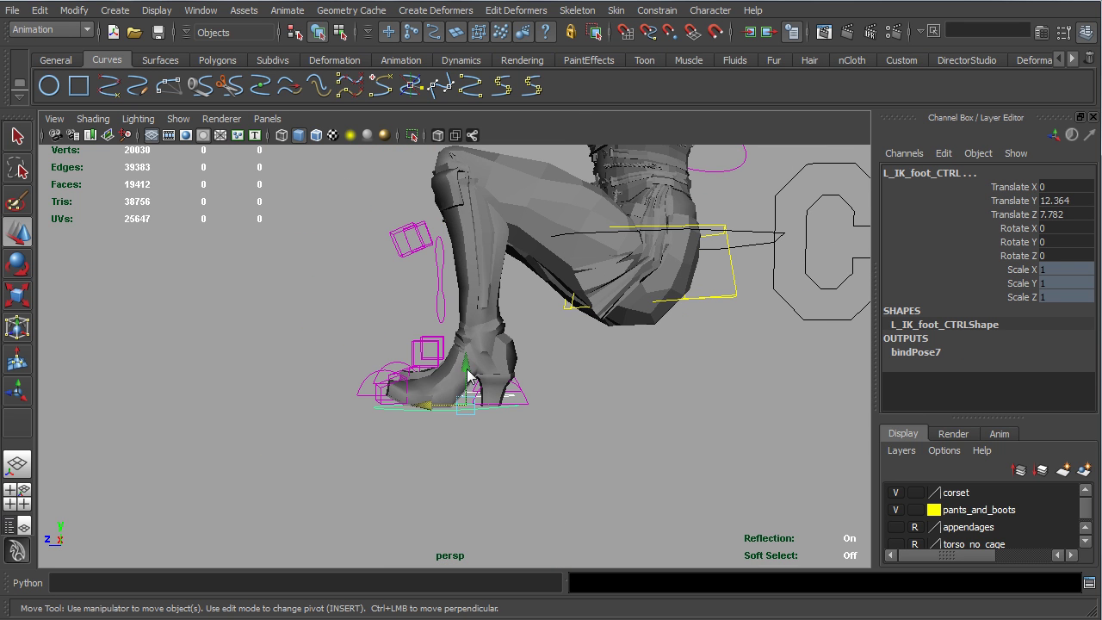
drag(467, 377, 491, 437)
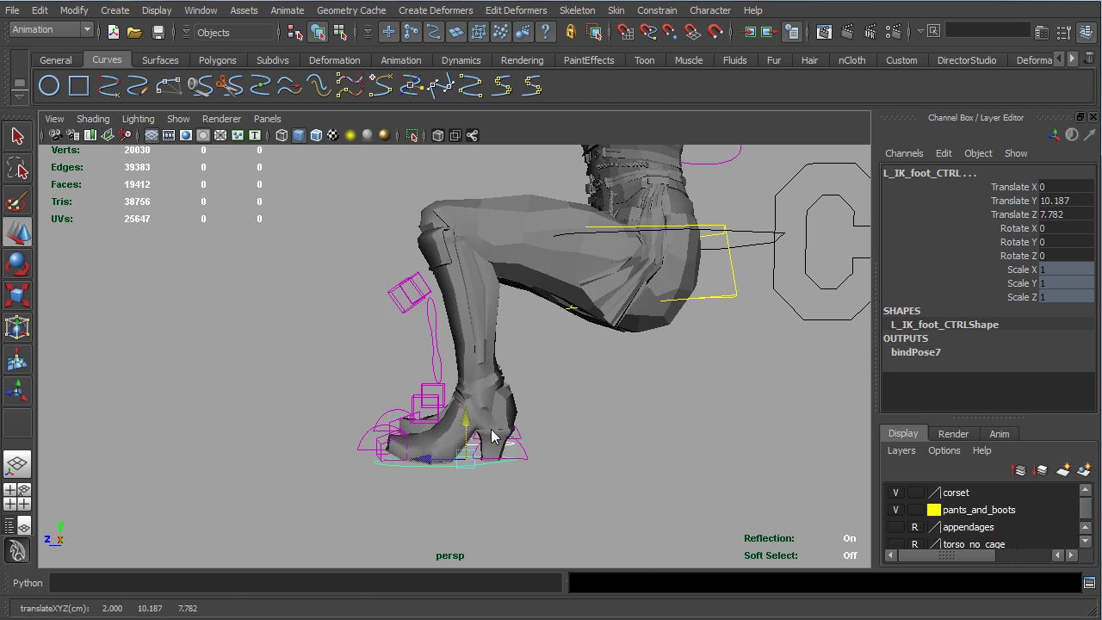
scroll(492, 437, down, 2)
drag(415, 447, 890, 395)
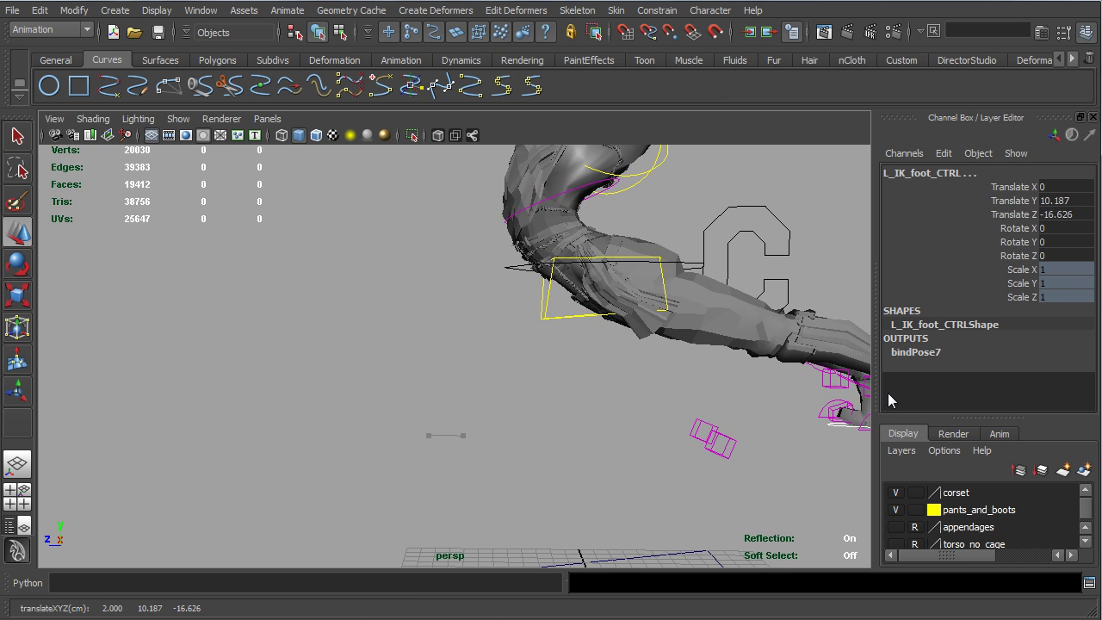
- Set COM_CTRL's Translate Z to 0 and inspect the bent legs and feet
alt+drag(540, 191, 591, 221)
click(603, 205)
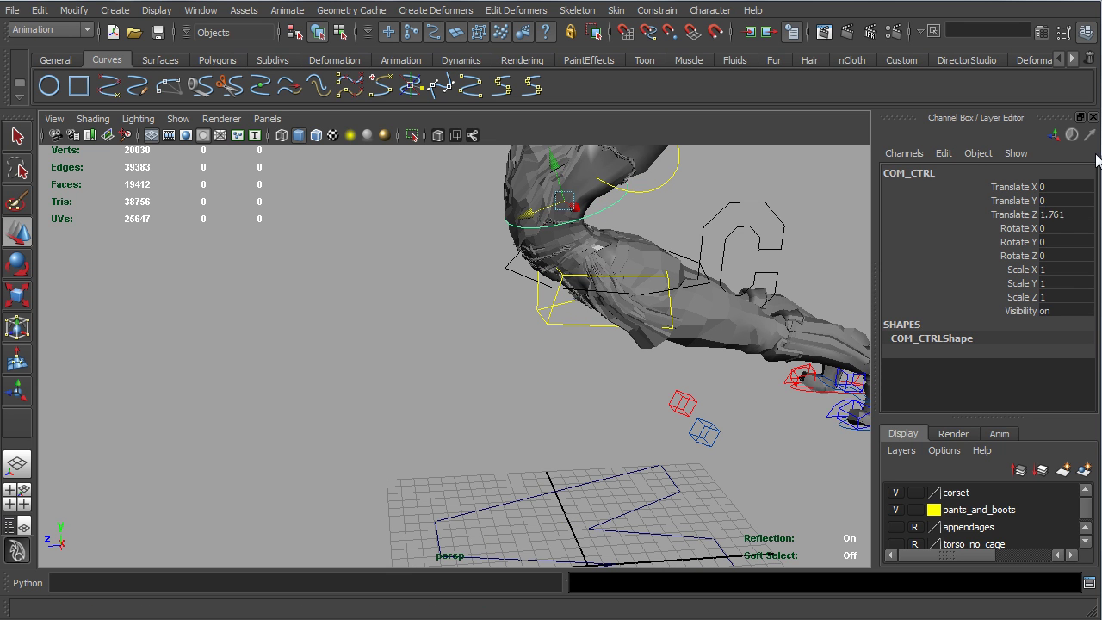
key(Return)
scroll(663, 373, down, 5)
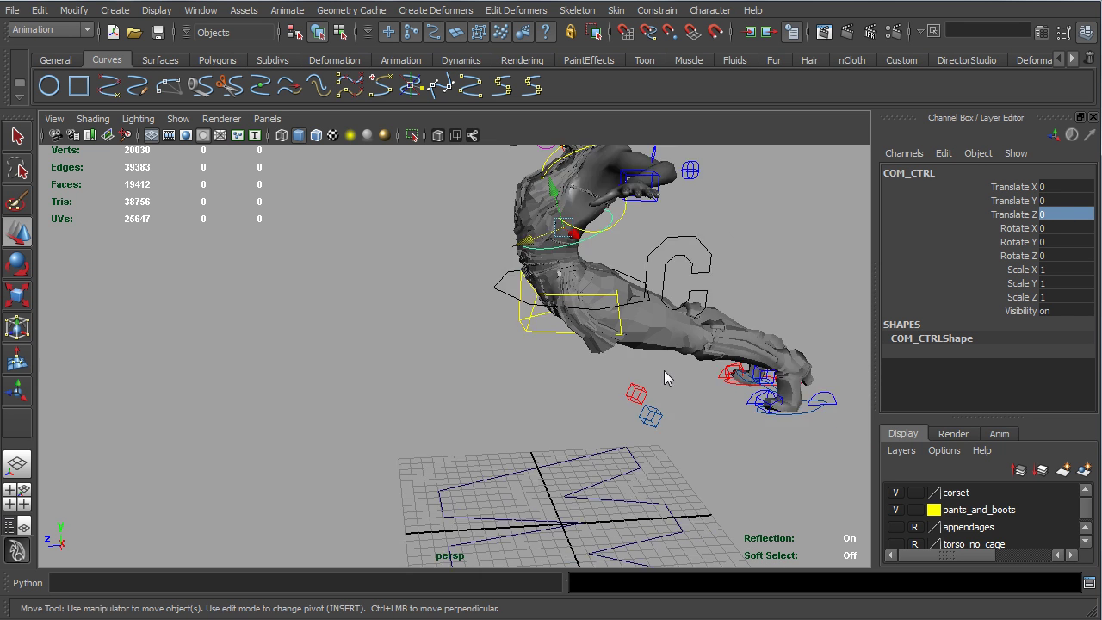
alt+drag(674, 419, 635, 379)
scroll(723, 383, up, 4)
alt+middle_drag(732, 384, 708, 371)
mouse_move(709, 377)
alt+mouse_down()
mouse_move(696, 419)
mouse_move(714, 401)
mouse_move(781, 419)
mouse_move(719, 394)
alt+mouse_up()
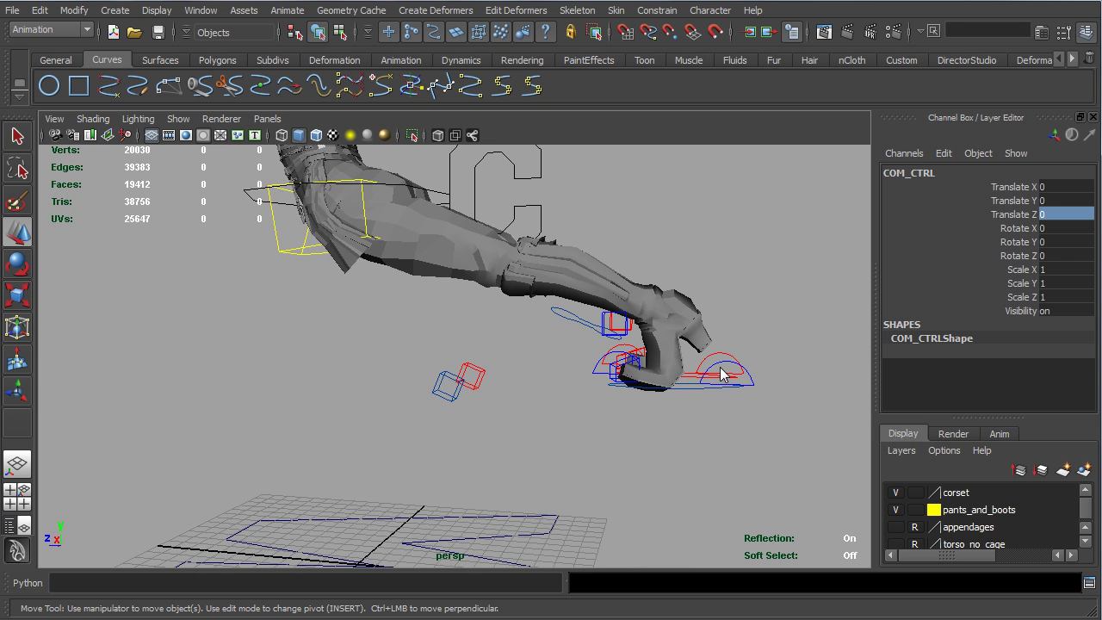
- Undo the COM_CTRL reset and the last moves of the IK foot controls
key(ctrl+z)
key(ctrl+z)
key(ctrl+z)
key(ctrl+z)
- Reset both IK foot controls to 0 in Translate Y and Translate Z
alt+drag(625, 323, 493, 348)
scroll(424, 350, up, 4)
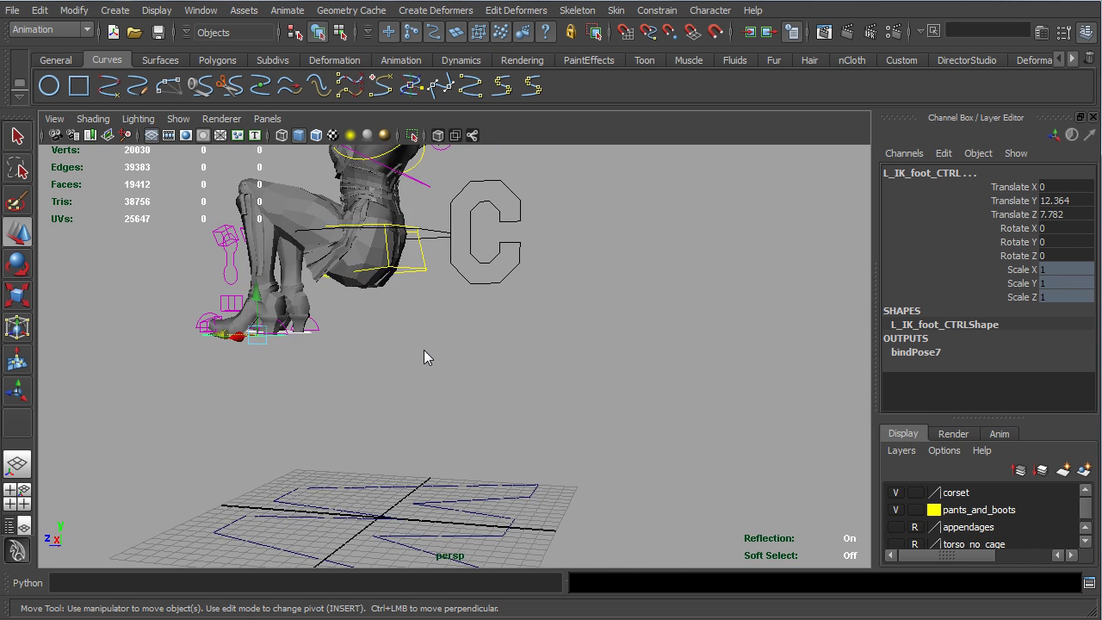
alt+middle_drag(424, 350, 545, 445)
alt+drag(544, 444, 583, 457)
scroll(583, 457, up, 3)
alt+middle_drag(584, 457, 571, 413)
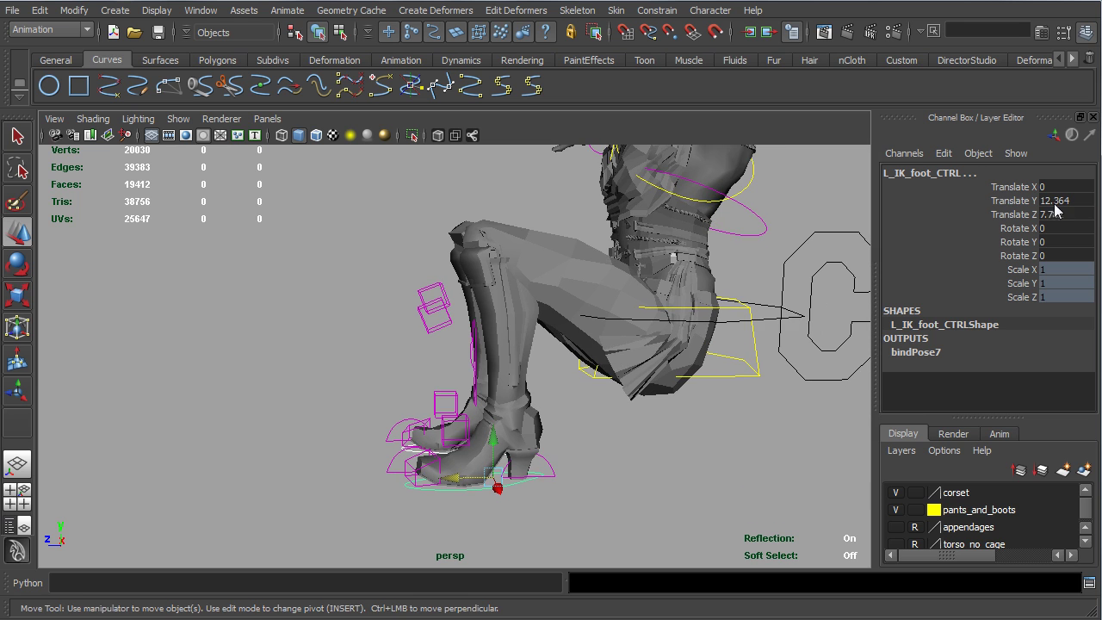
text(0)
key(Return)
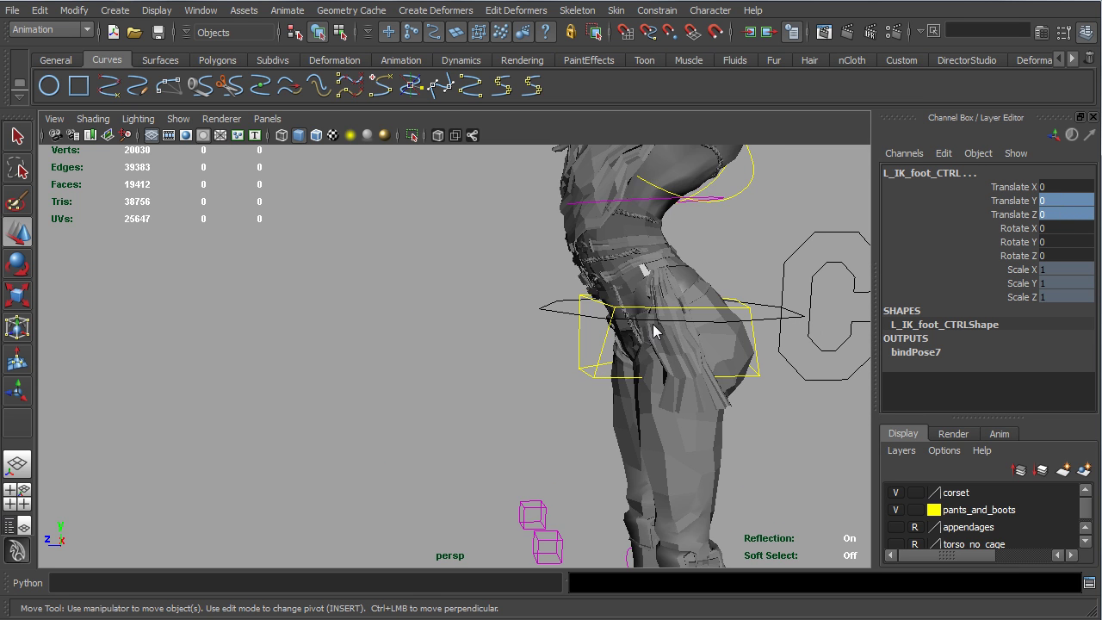
- Select COM_CTRL around the waist and reset its Translate Z to 0
scroll(638, 324, down, 3)
alt+middle_drag(615, 286, 592, 350)
alt+drag(513, 331, 628, 309)
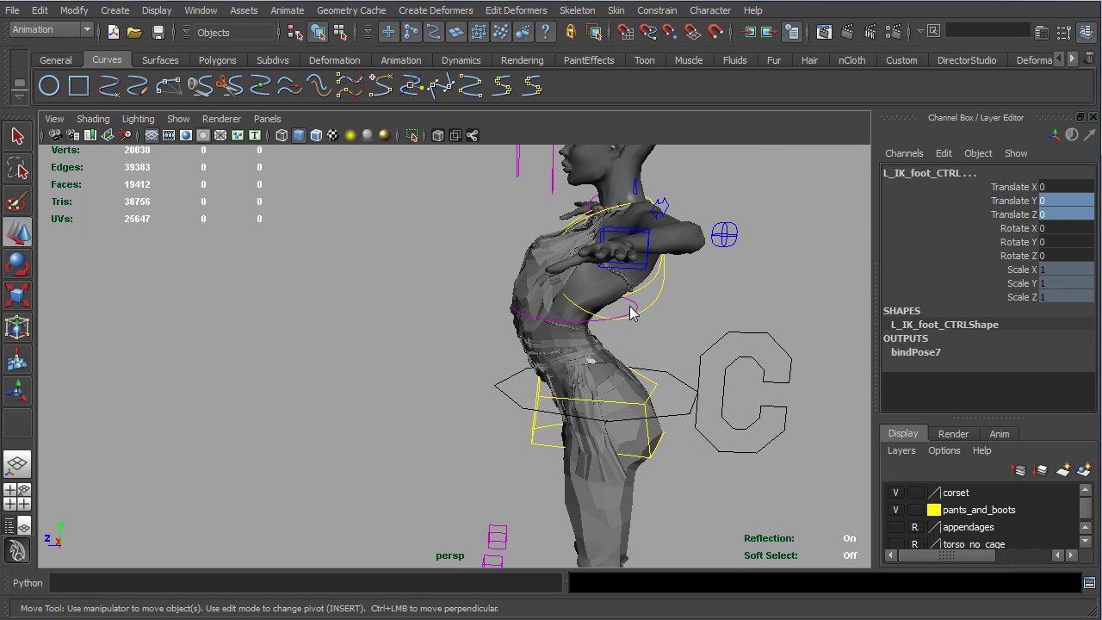
click(631, 312)
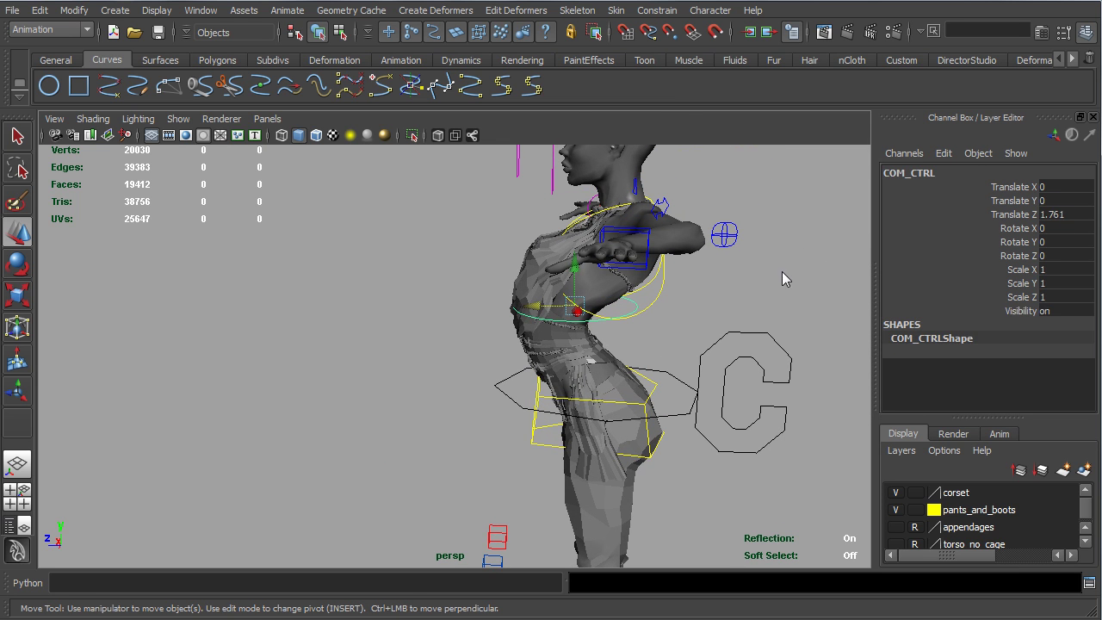
click(1049, 221)
text(0)
key(Return)
scroll(625, 356, down, 3)
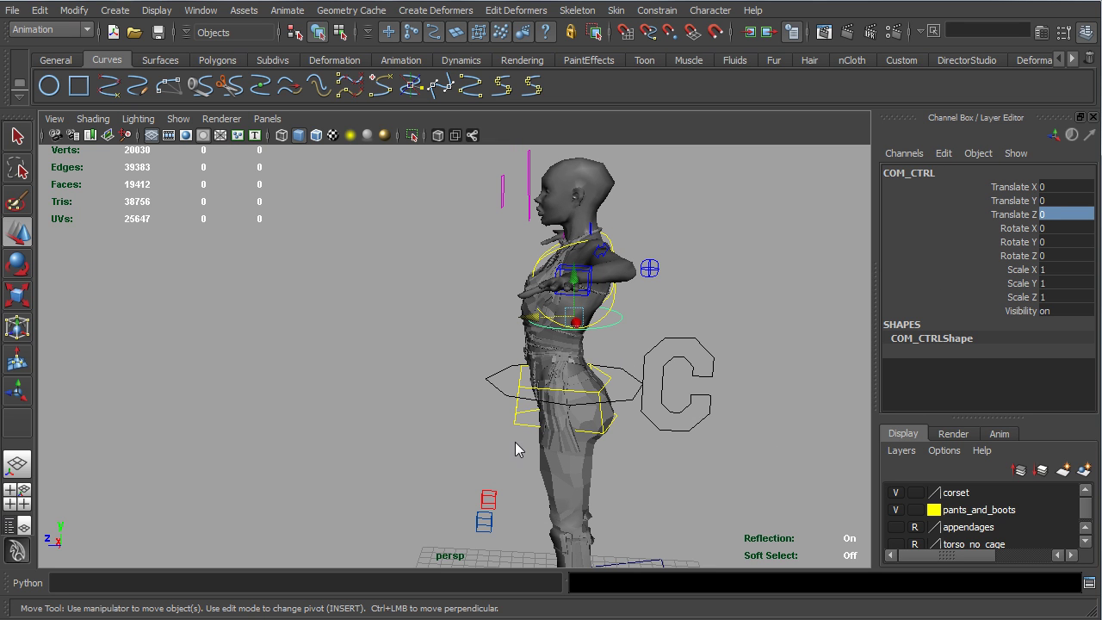
- Select HIP_CTRL around the pelvis and check its channels, including Auto Hips On Off
alt+drag(486, 441, 447, 439)
scroll(580, 303, up, 3)
alt+drag(580, 303, 443, 317)
scroll(417, 332, up, 3)
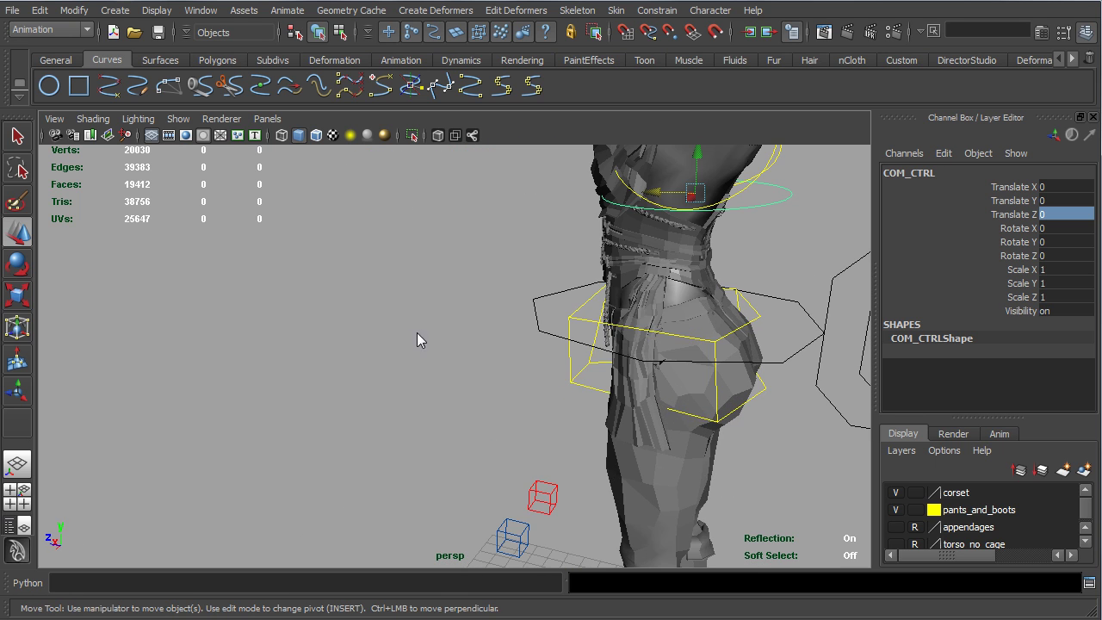
alt+drag(526, 311, 483, 321)
click(533, 337)
scroll(548, 366, down, 5)
mouse_move(547, 366)
alt+mouse_down()
mouse_move(576, 380)
mouse_move(567, 370)
alt+mouse_up()
scroll(577, 387, down, 3)
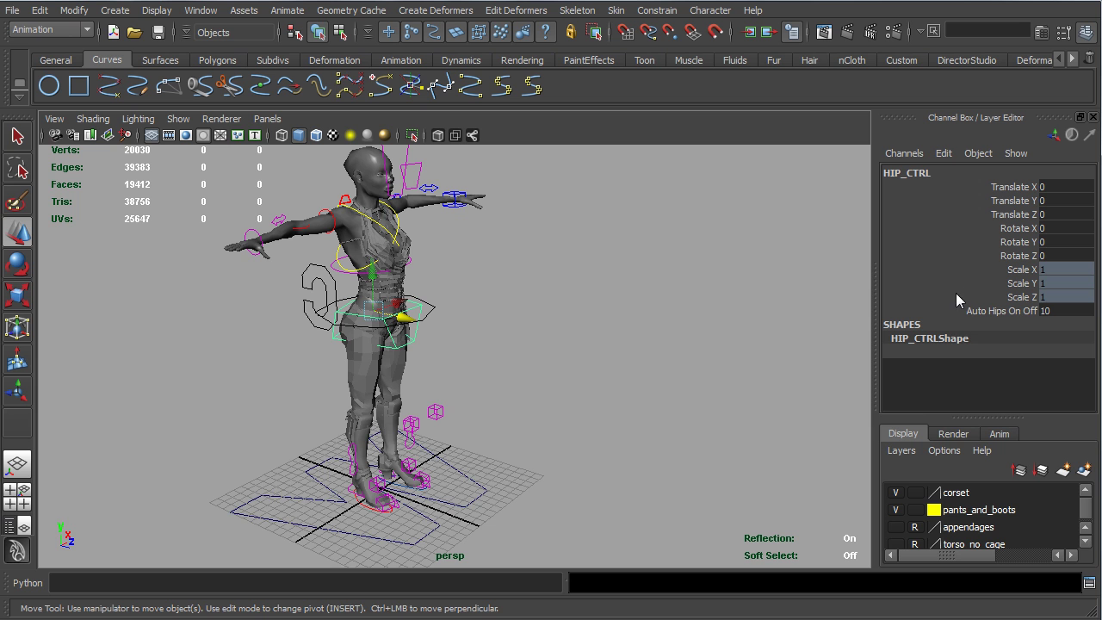
- Examine the hip, waist and chest controls from the front and the side
alt+middle_drag(488, 455, 493, 477)
alt+drag(493, 477, 421, 472)
scroll(431, 460, up, 4)
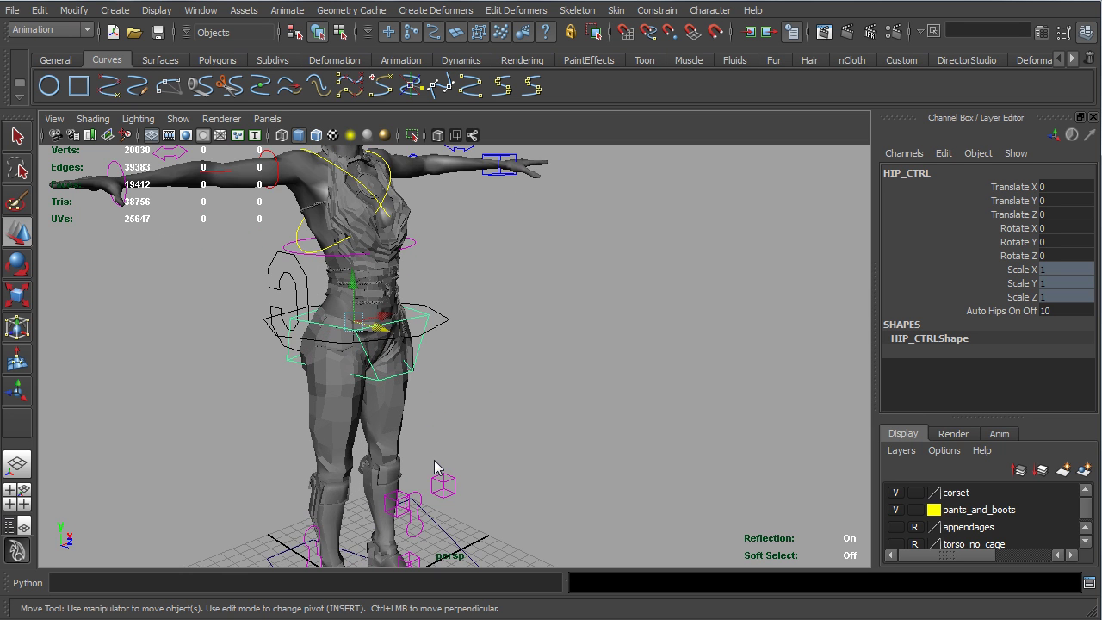
alt+middle_drag(455, 438, 540, 454)
alt+drag(583, 309, 411, 320)
scroll(552, 370, up, 3)
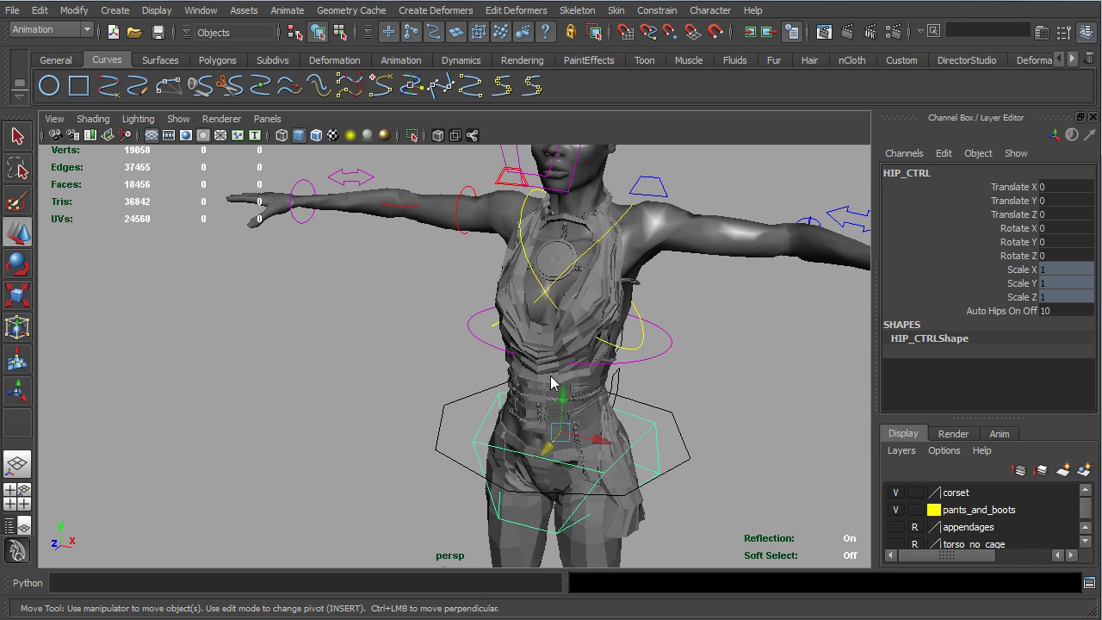
alt+drag(628, 433, 495, 423)
scroll(635, 437, down, 3)
scroll(554, 436, down, 2)
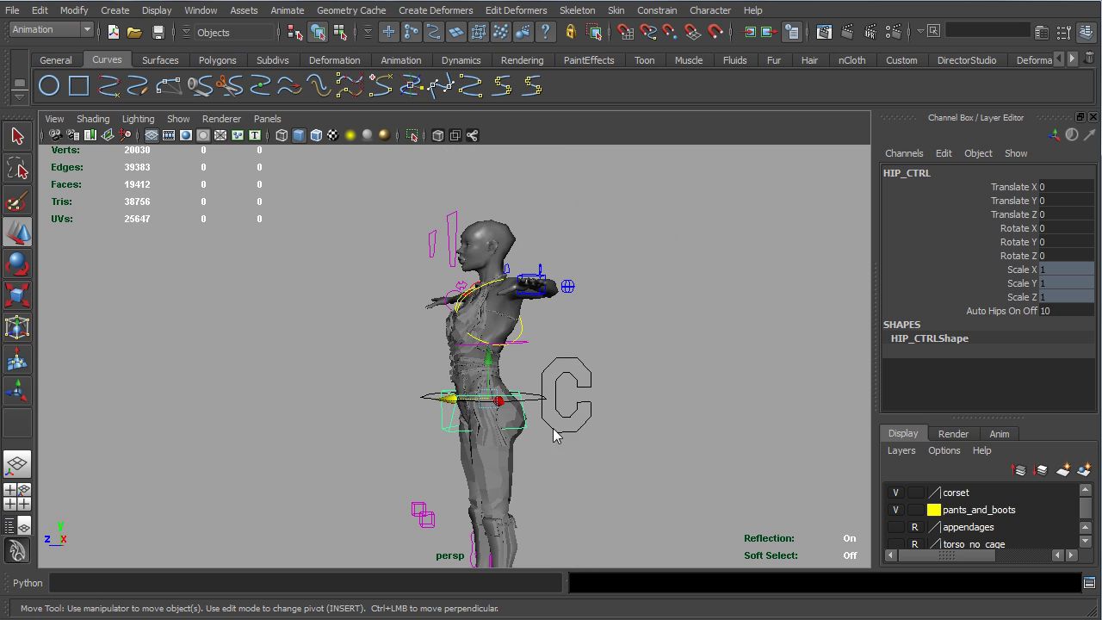
- Select Center_of_Gravity_CTRL around the hips and examine the controls it drives from several angles
click(543, 396)
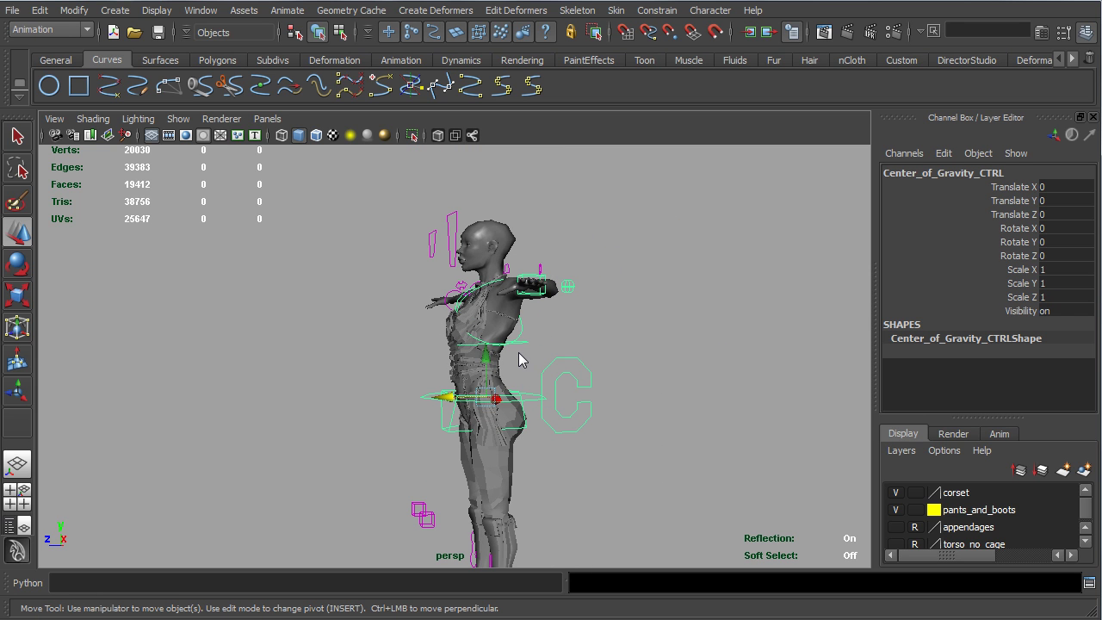
alt+drag(417, 346, 458, 463)
alt+middle_drag(457, 463, 470, 327)
alt+drag(370, 457, 508, 445)
alt+drag(447, 491, 489, 313)
alt+drag(507, 264, 372, 267)
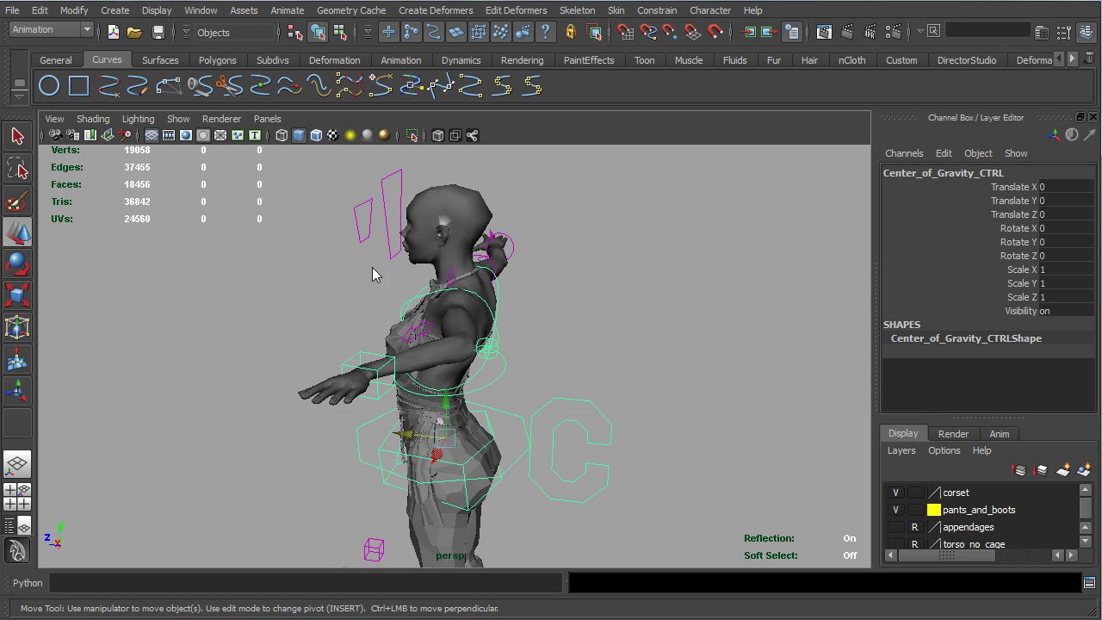
alt+drag(543, 275, 398, 341)
alt+middle_drag(398, 341, 420, 331)
alt+drag(420, 333, 352, 382)
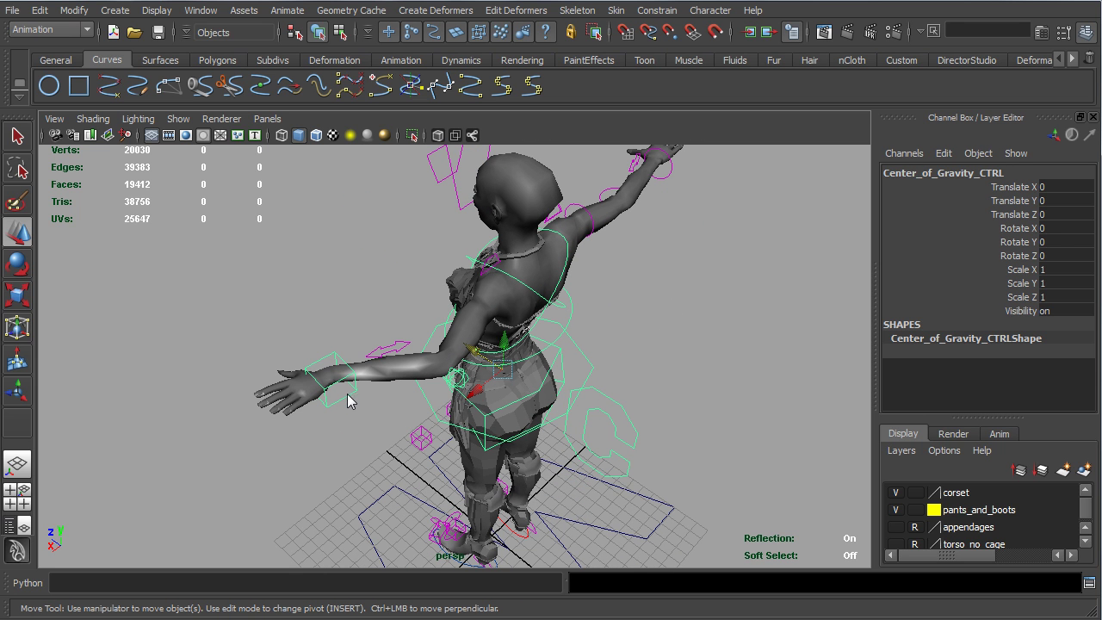
- Select the left arm's IK control at the wrist and reset its Translate X to 0
click(362, 398)
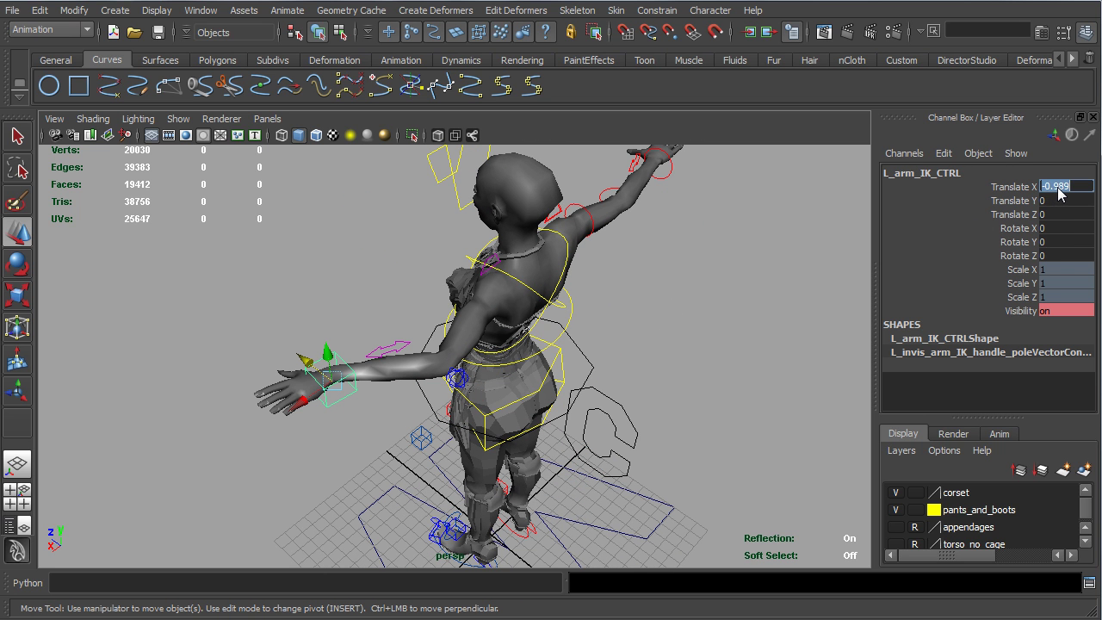
key(Return)
scroll(336, 447, down, 2)
alt+drag(319, 425, 405, 239)
scroll(486, 379, up, 3)
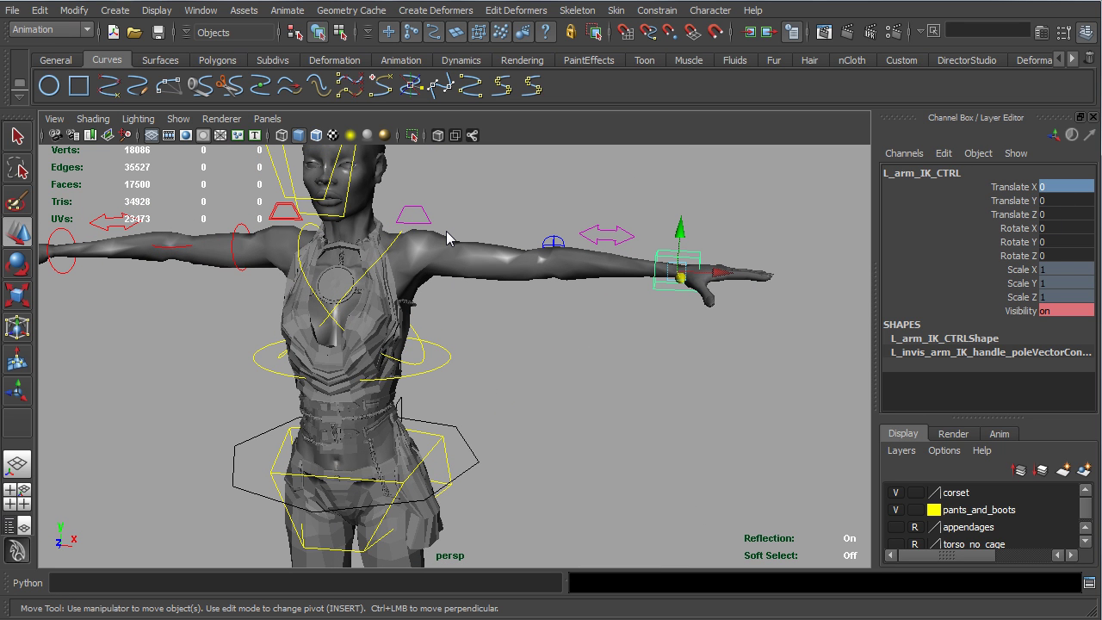
- Look over the whole rig in its neutral pose from the front, back and side
alt+drag(405, 200, 406, 219)
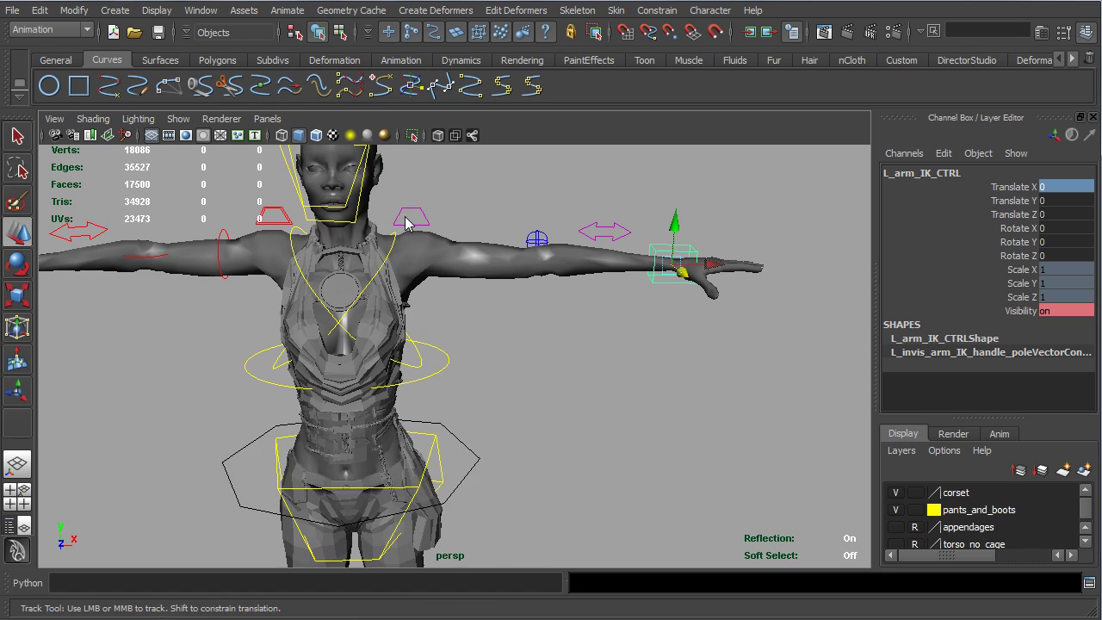
alt+middle_drag(406, 219, 411, 236)
alt+drag(411, 236, 444, 232)
scroll(440, 315, down, 2)
scroll(441, 322, down, 2)
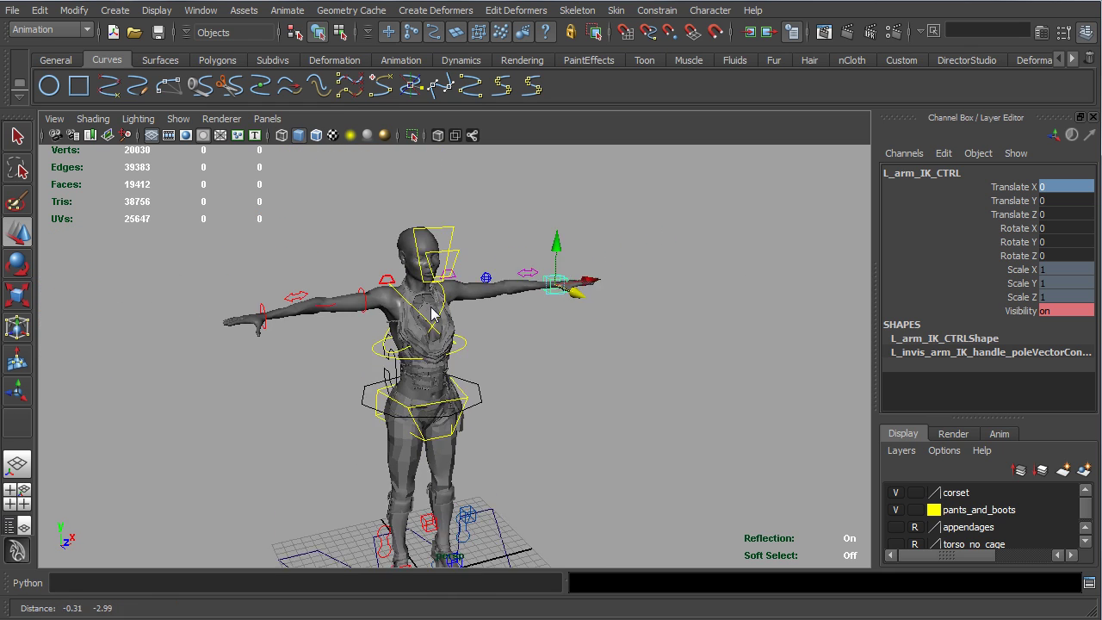
alt+drag(441, 322, 350, 459)
scroll(466, 465, up, 2)
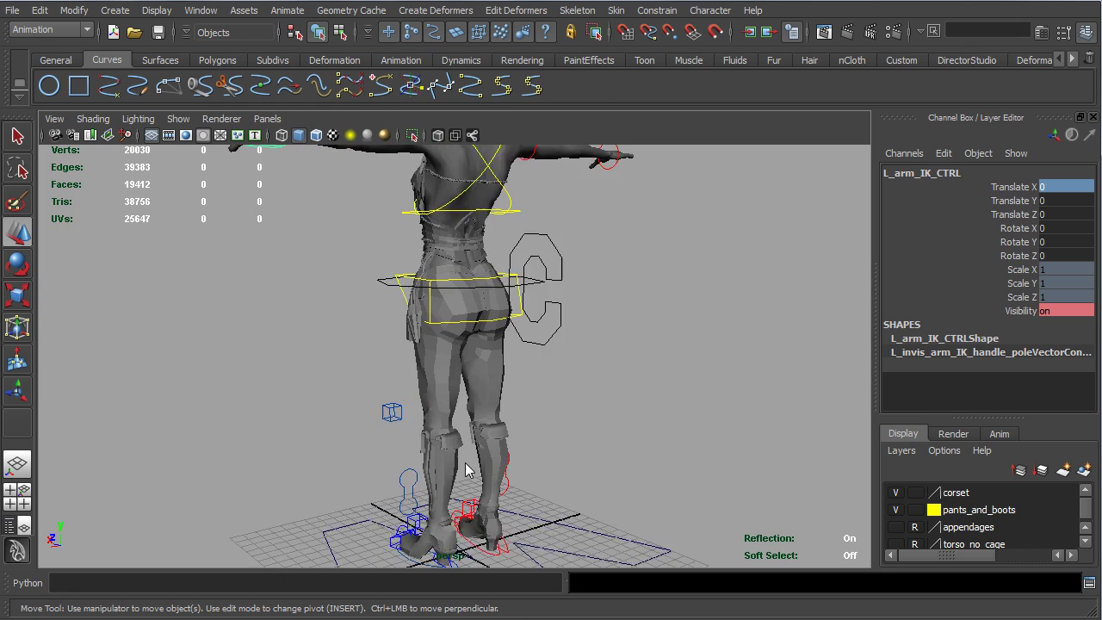
alt+middle_drag(511, 349, 544, 513)
scroll(437, 346, down, 2)
alt+drag(408, 394, 580, 406)
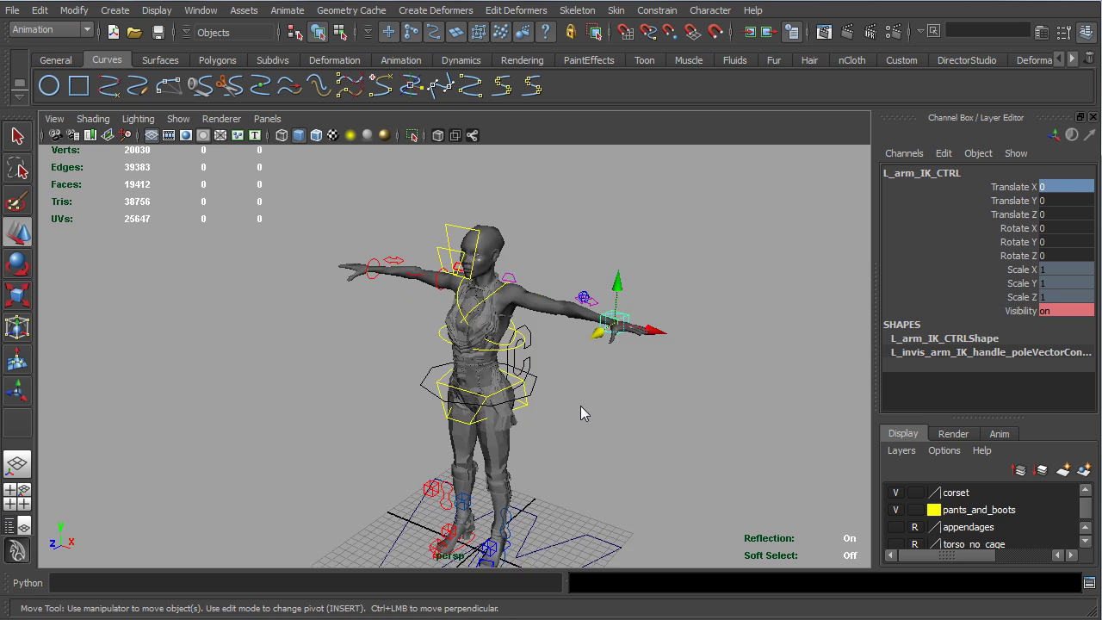
scroll(580, 406, up, 3)
alt+drag(409, 367, 504, 296)
scroll(500, 321, down, 3)
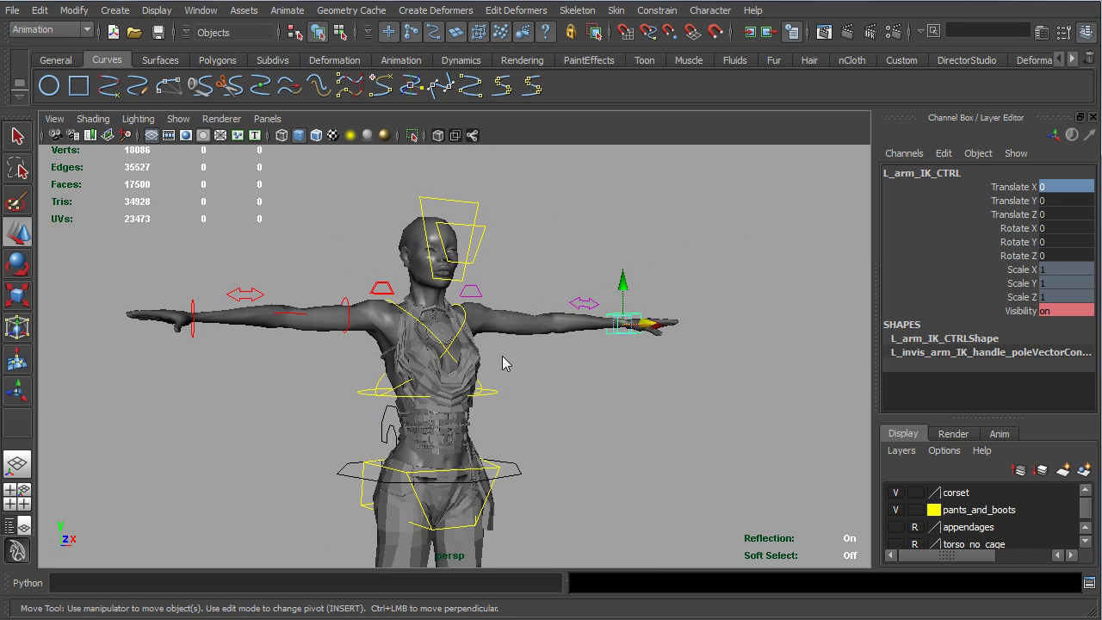
- Try raising the left arm's IK control to 0.932 in Translate Y, and undo the move
alt+drag(530, 355, 388, 403)
scroll(422, 406, up, 4)
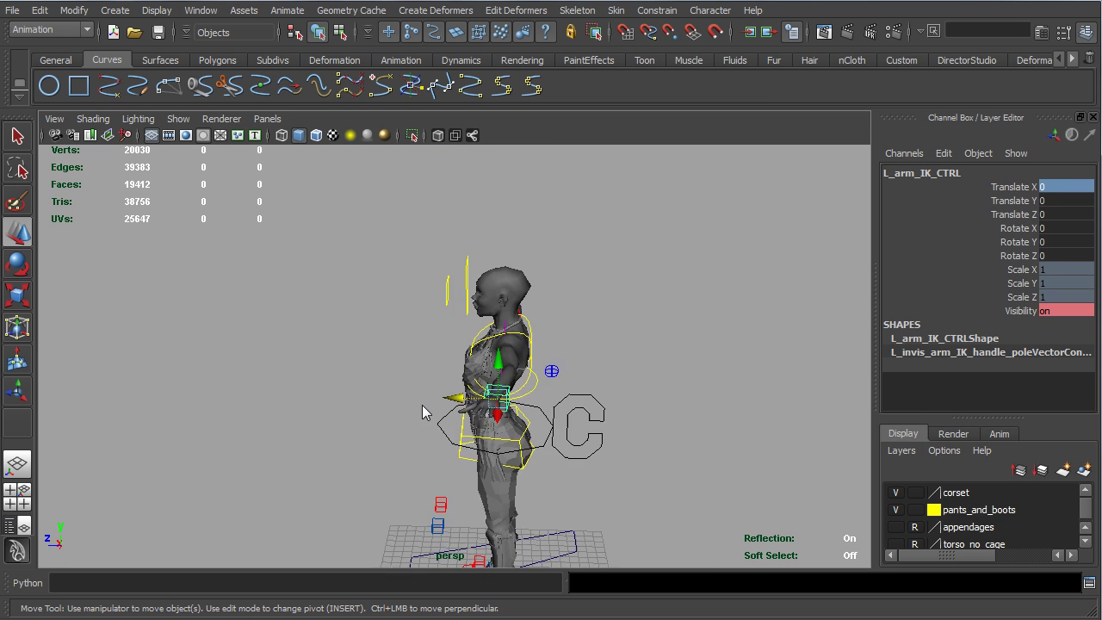
alt+drag(524, 413, 409, 399)
alt+middle_drag(386, 373, 408, 346)
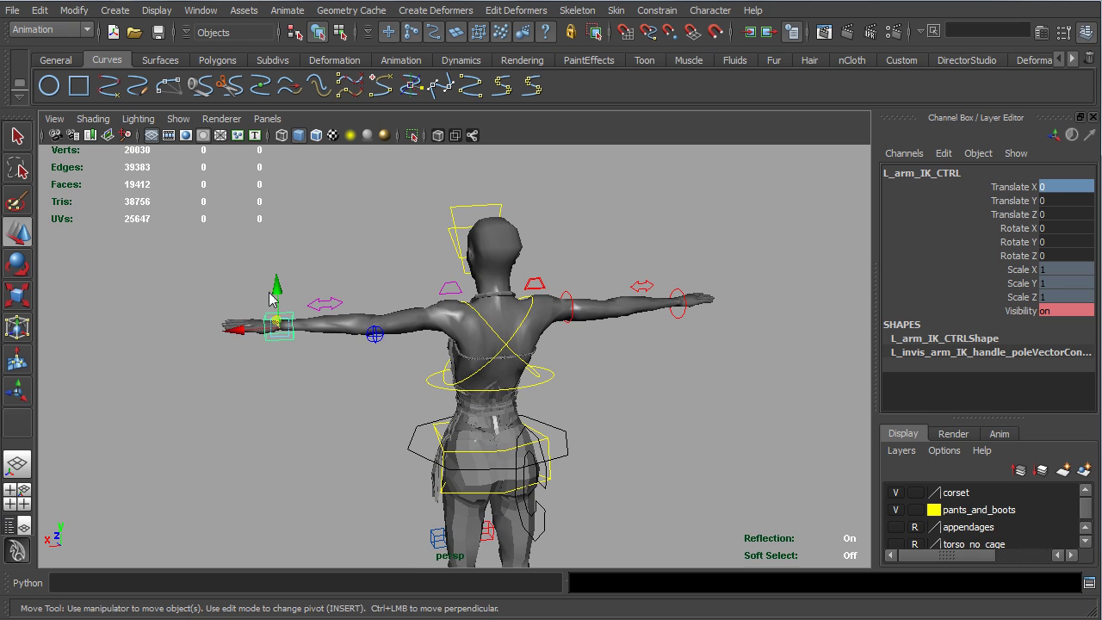
drag(277, 297, 269, 276)
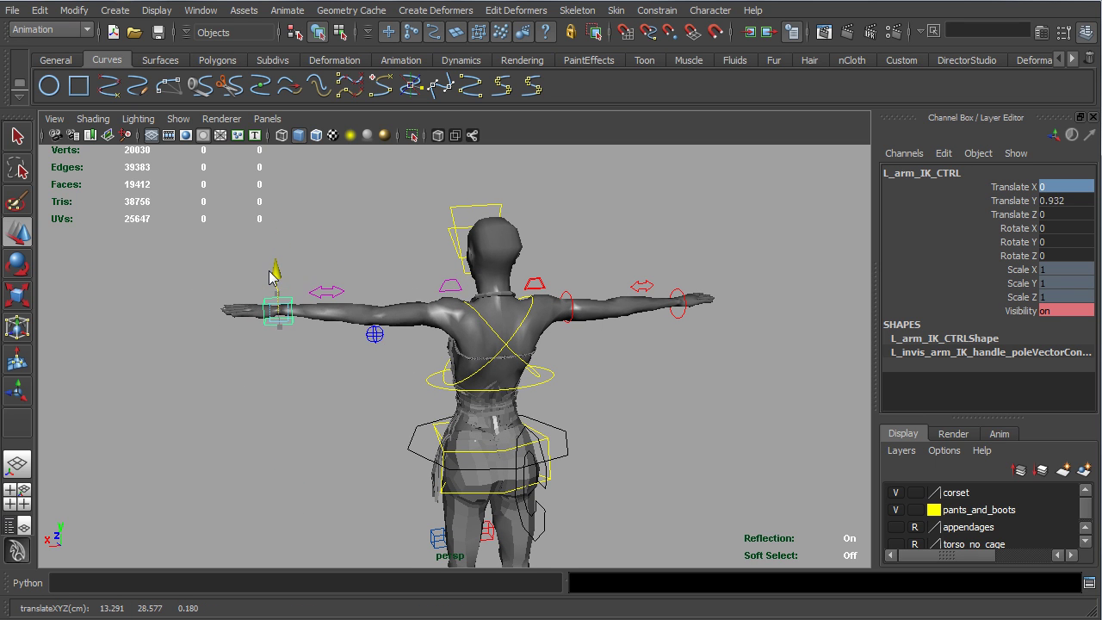
key(ctrl+z)
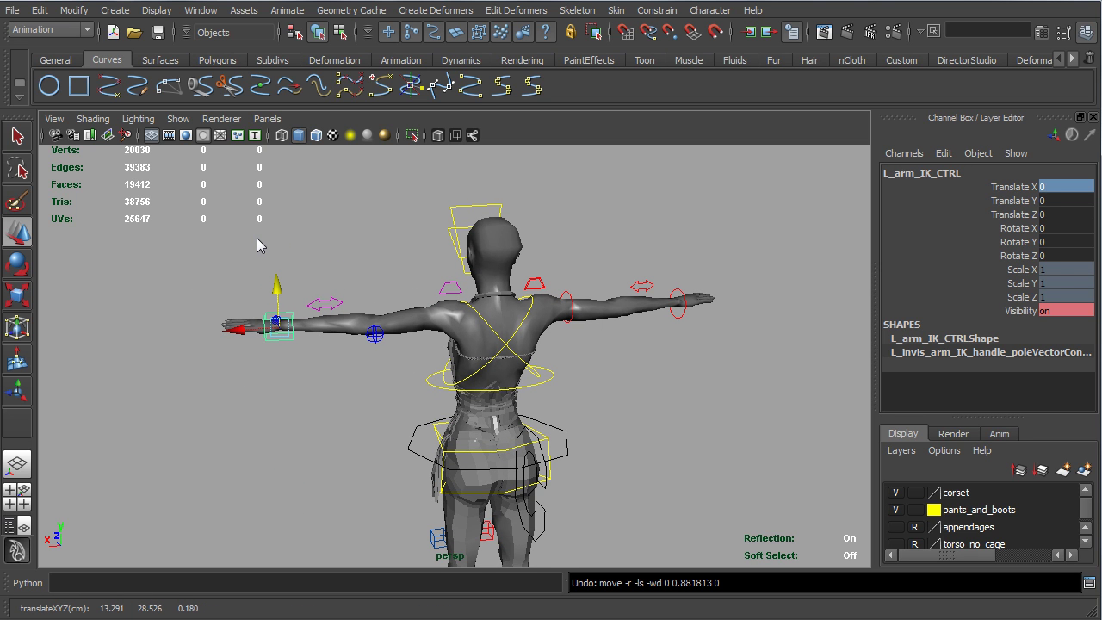